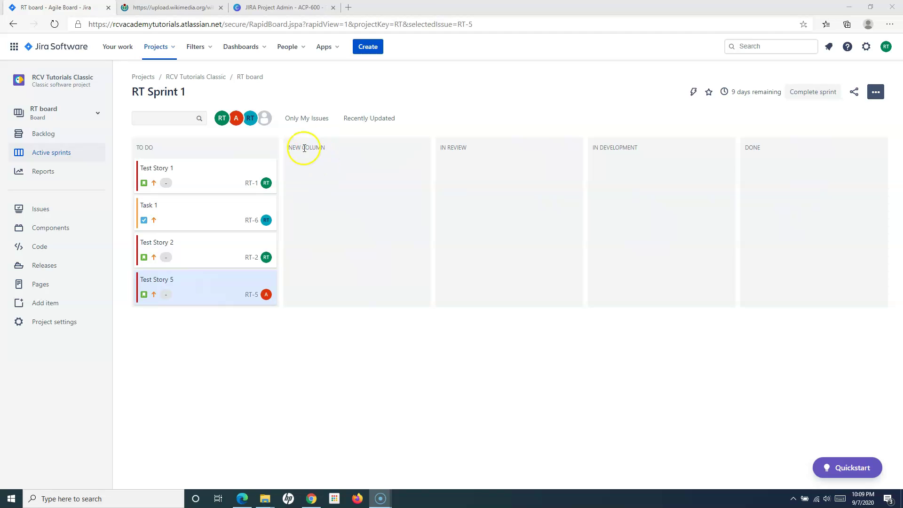
- Hide the board's menus to view the sprint board full width, and restore the project sidebar
left_click_drag(295, 146, 337, 148)
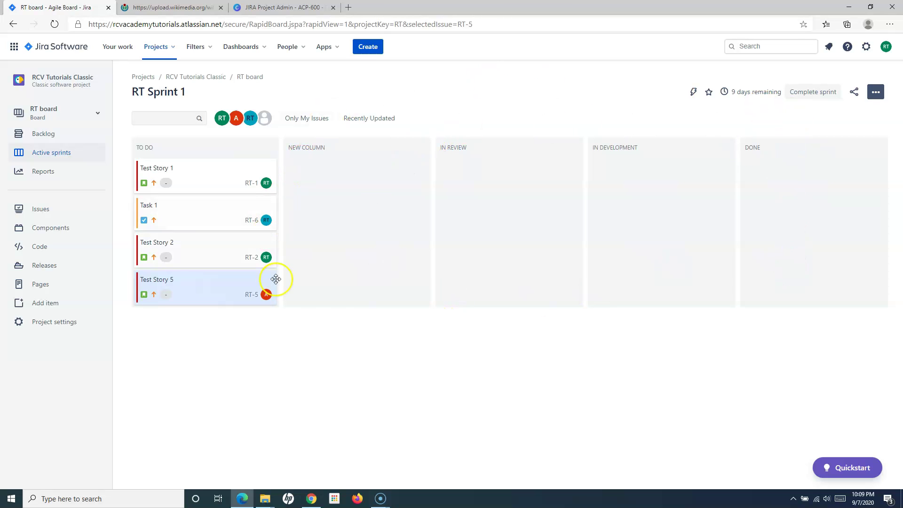
left_click(875, 94)
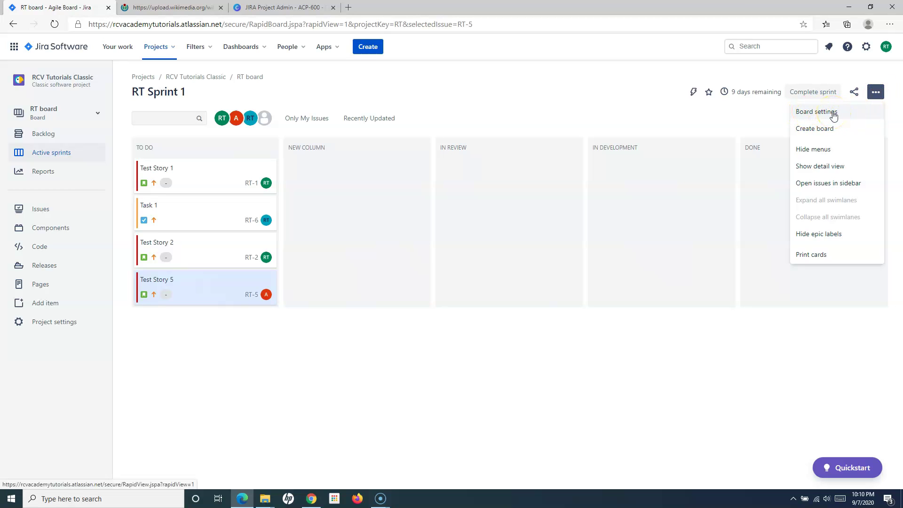
left_click(829, 137)
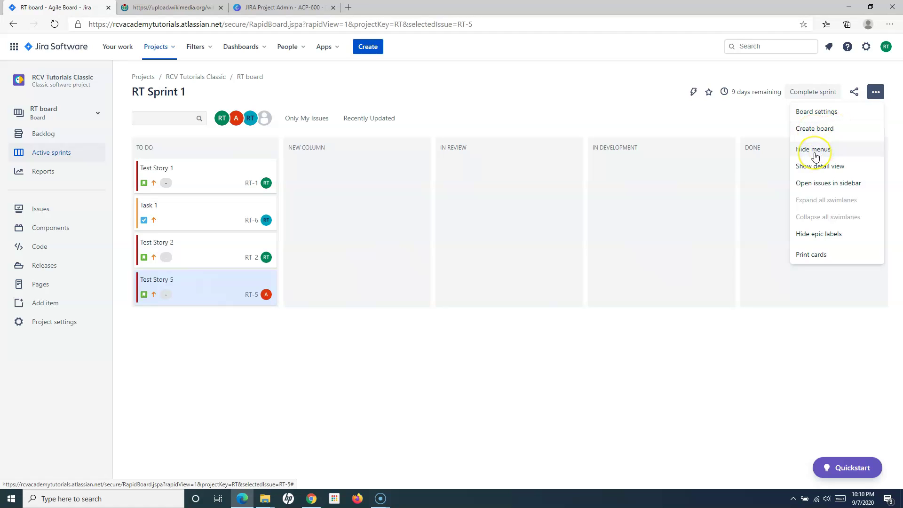
left_click(824, 149)
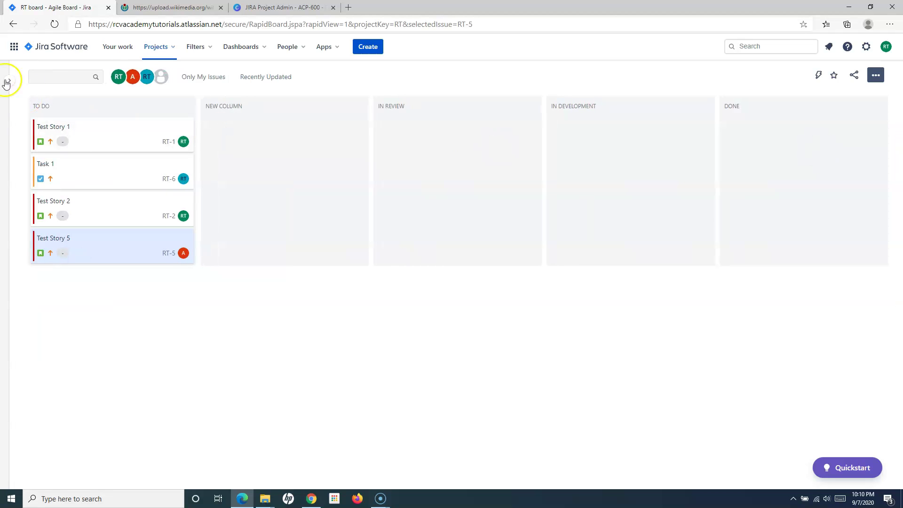
left_click(10, 82)
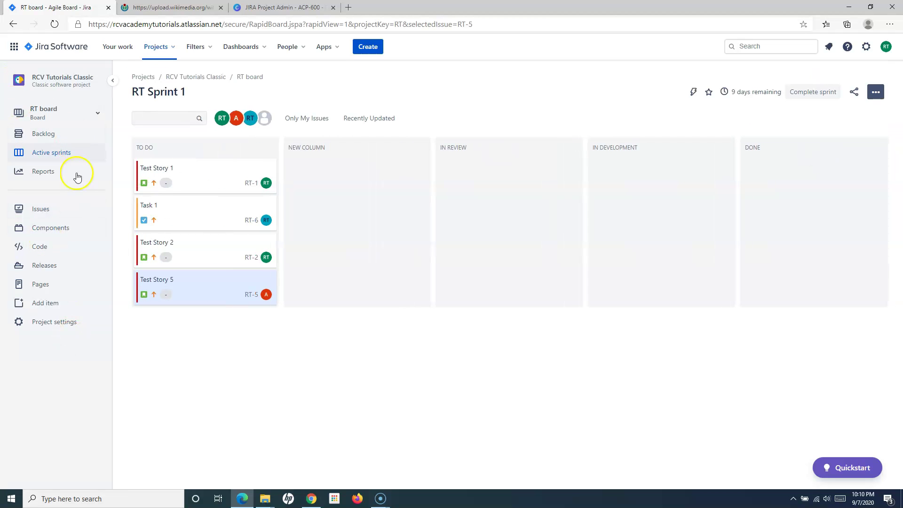
- Show the detail view of Test Story 5, close it, and open Task 1 for a look at its details
left_click(875, 94)
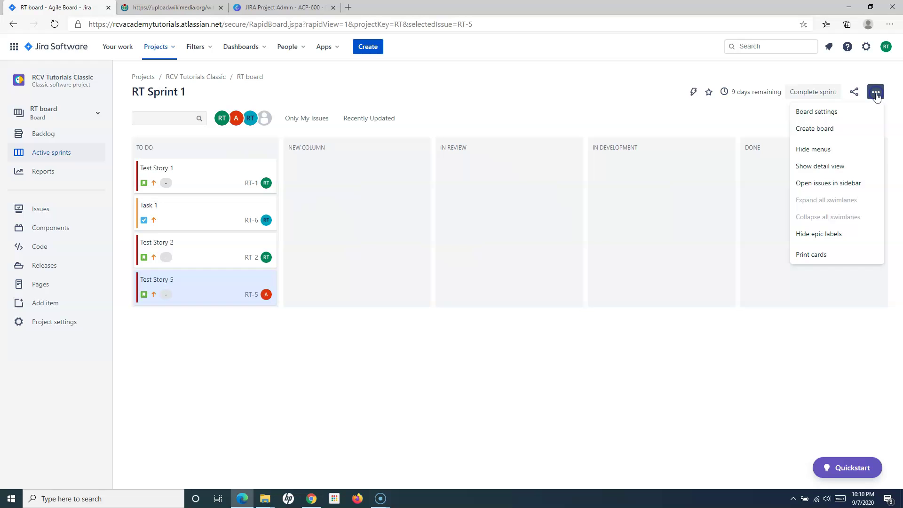
left_click(839, 169)
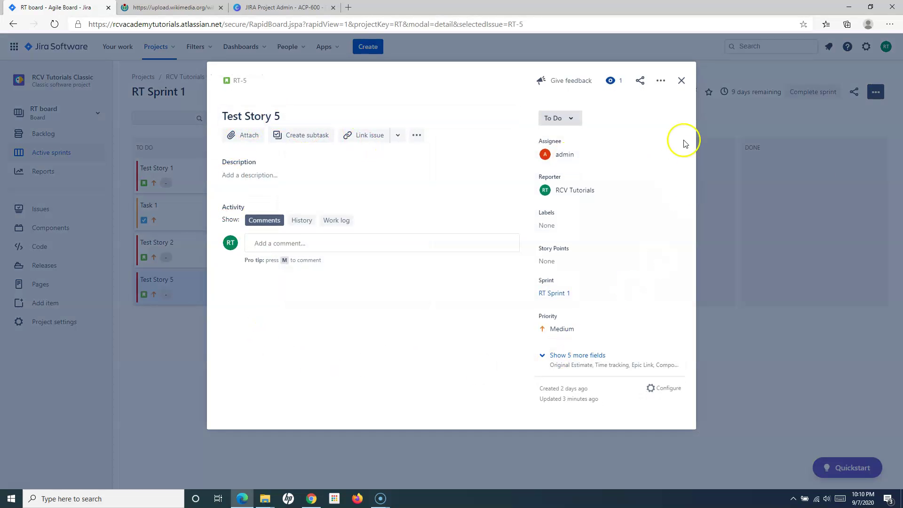
left_click(682, 81)
left_click(193, 215)
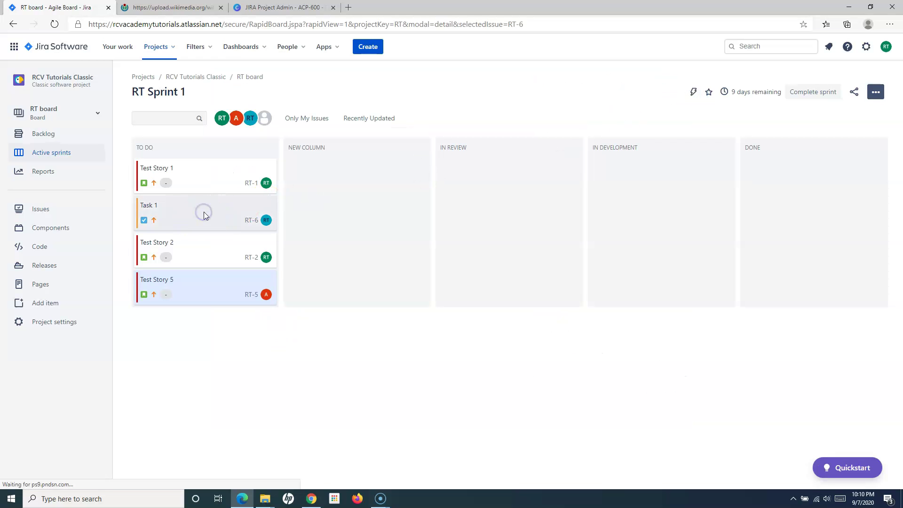
left_click(514, 399)
- Set the board to open issues in a dialog and dismiss the details of Test Story 5
left_click(876, 92)
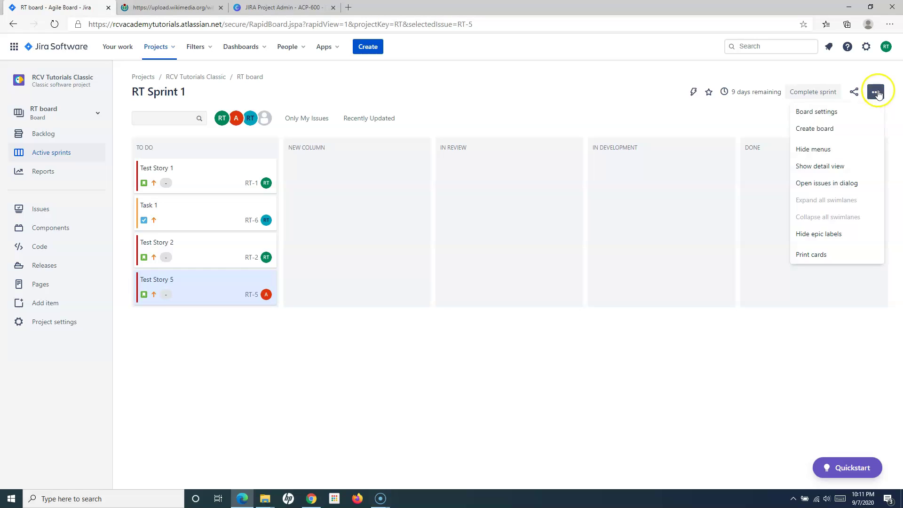
left_click(838, 185)
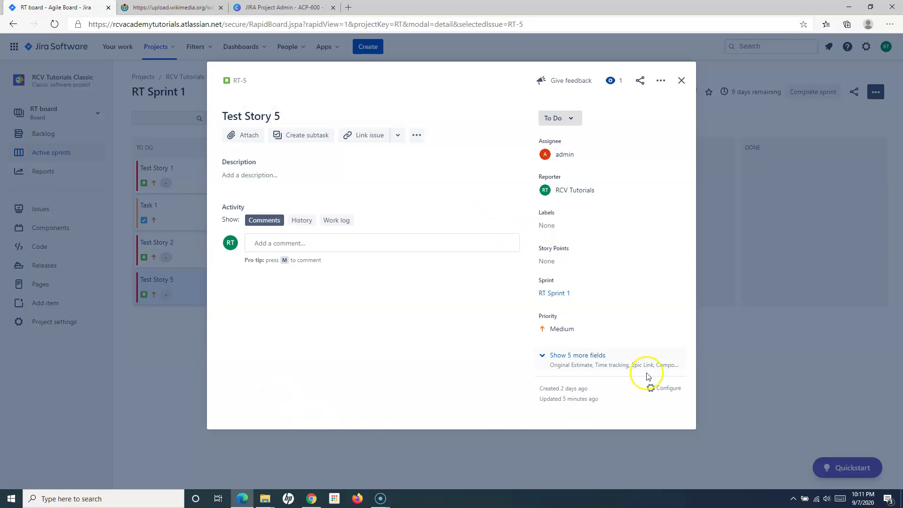
left_click(681, 80)
- Set the board to open issues in the sidebar and view Task 1, Test Story 1 and Test Story 5 there
left_click(876, 91)
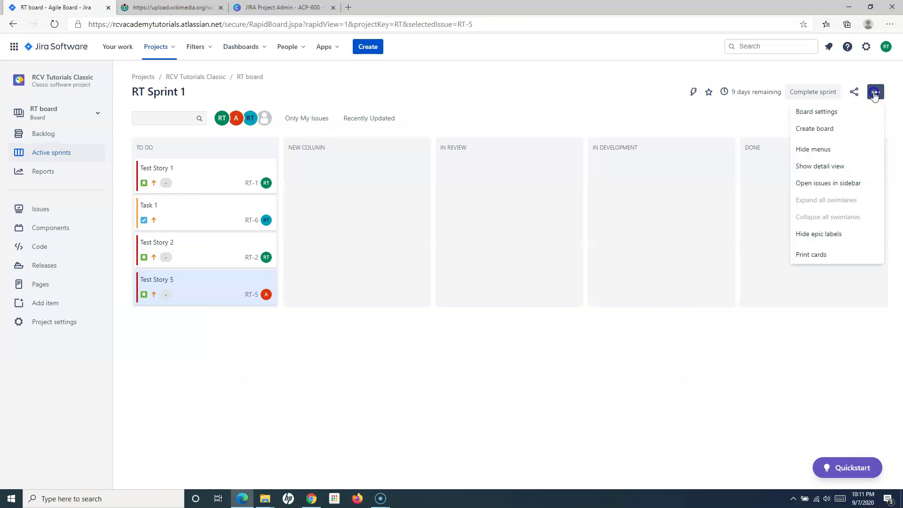
left_click(830, 184)
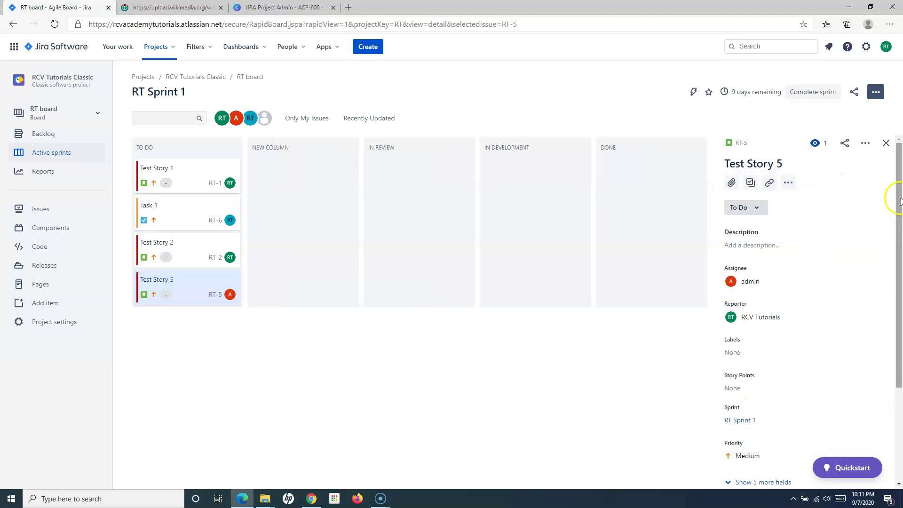
left_click(167, 207)
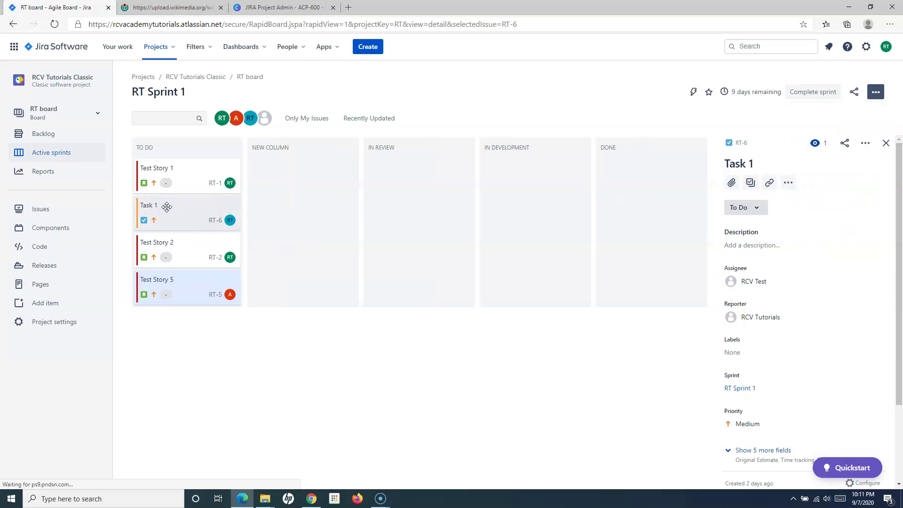
left_click(181, 180)
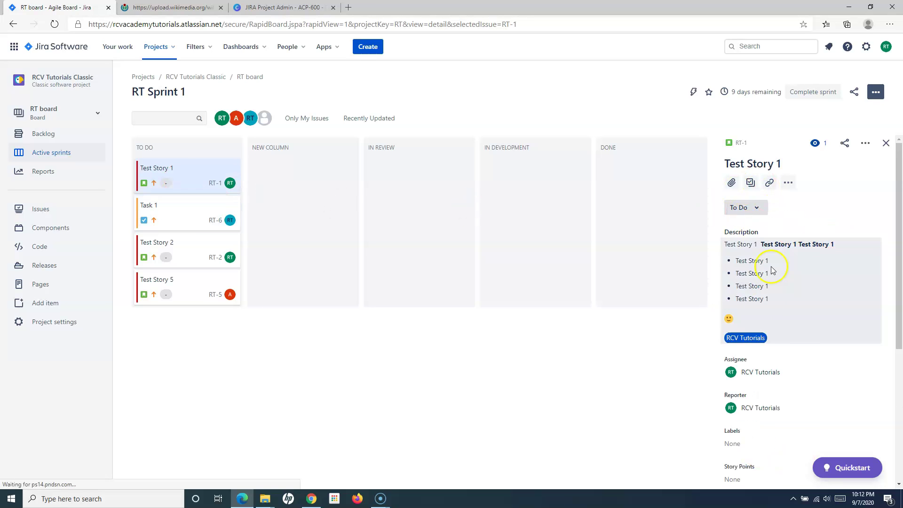
left_click(193, 291)
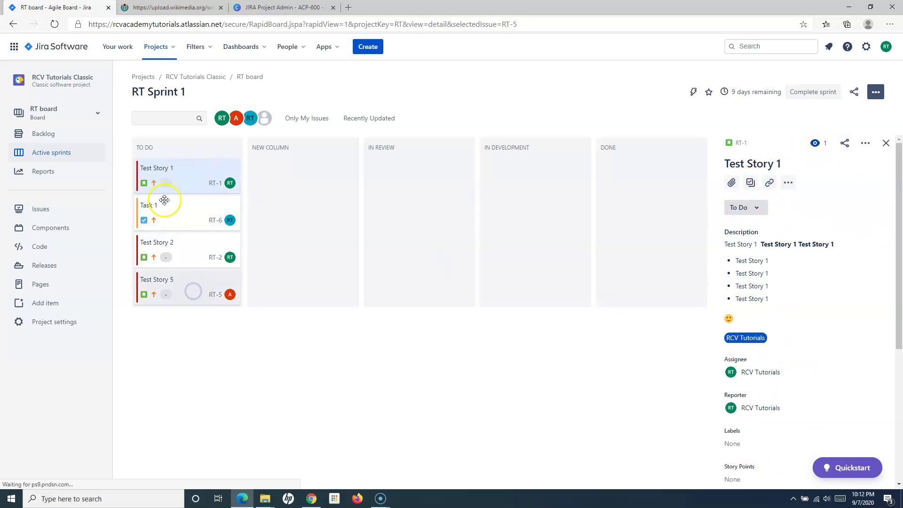
- Open the print preview of the sprint's cards and return to the RT board
left_click(875, 91)
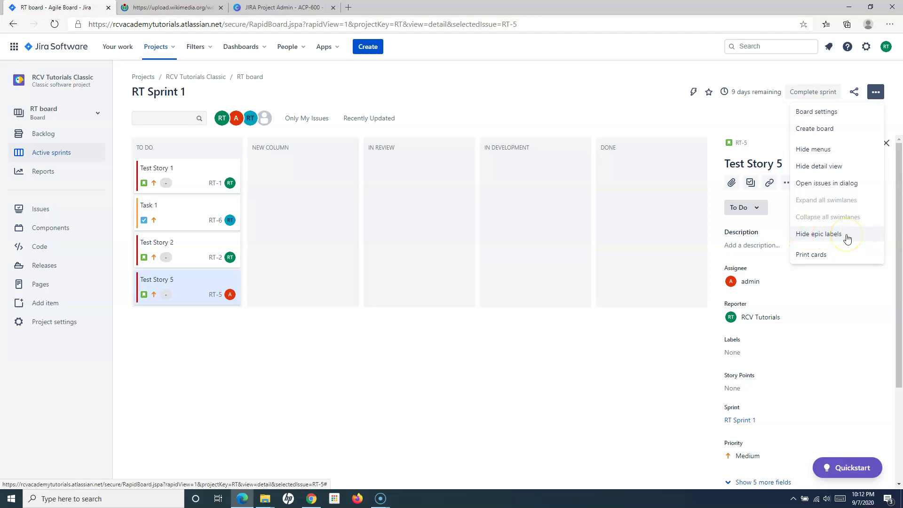
left_click(822, 254)
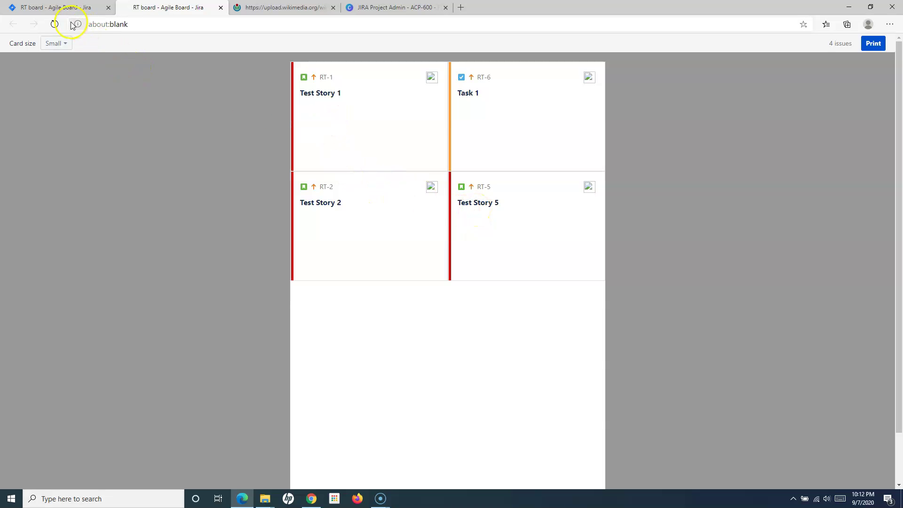
left_click(58, 10)
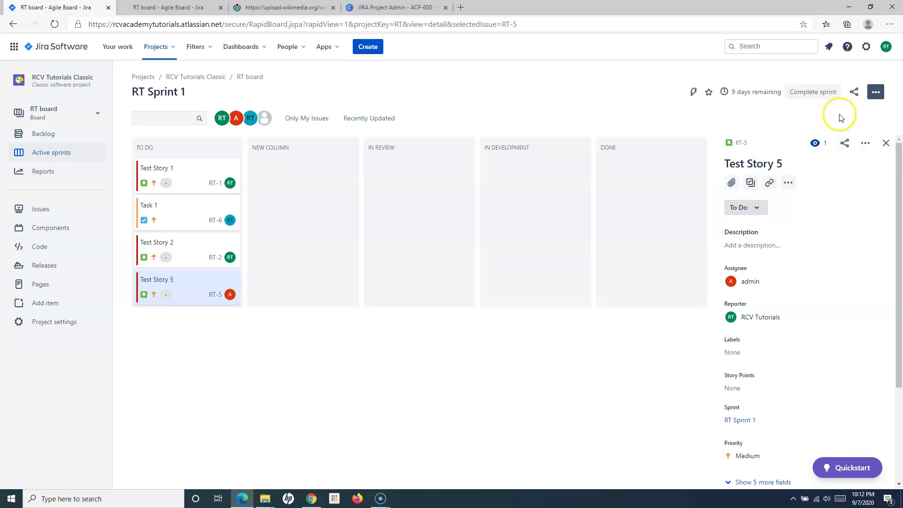
- Open the RT board's settings and review the General section with its filter, ranking and included projects
left_click(872, 98)
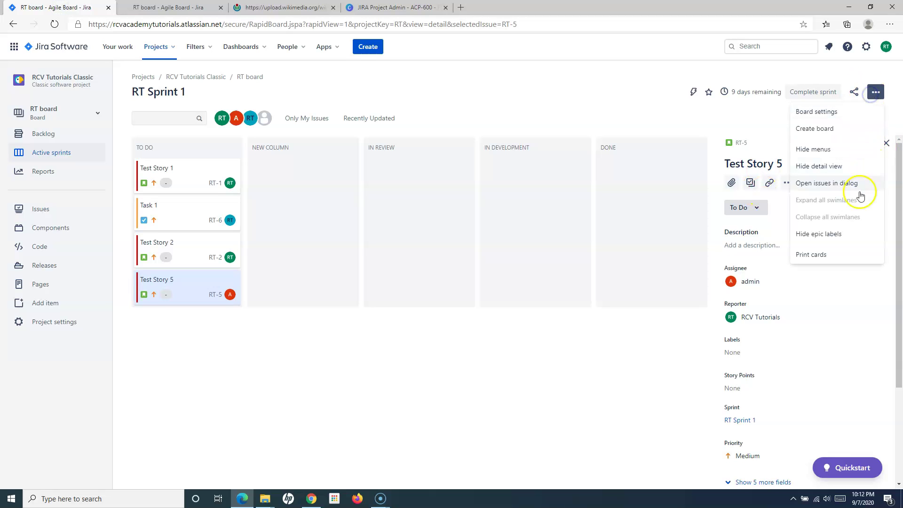
left_click(829, 114)
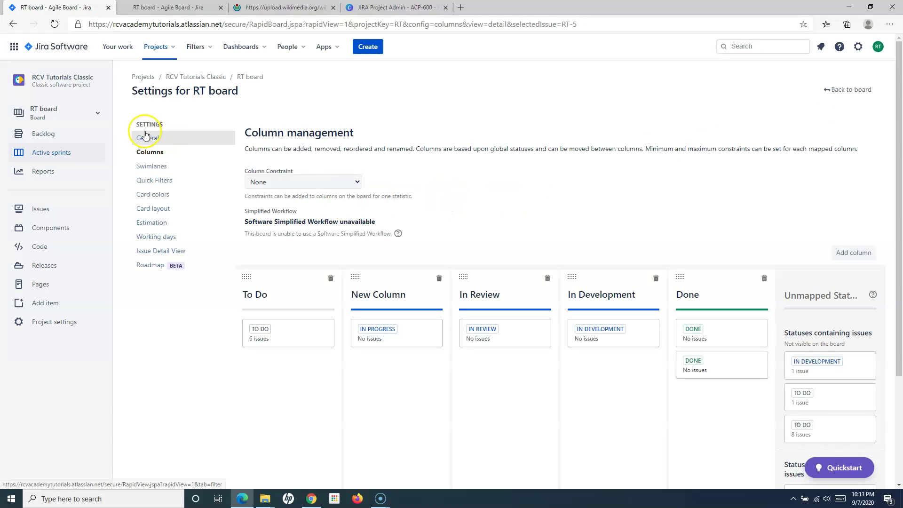
left_click(146, 138)
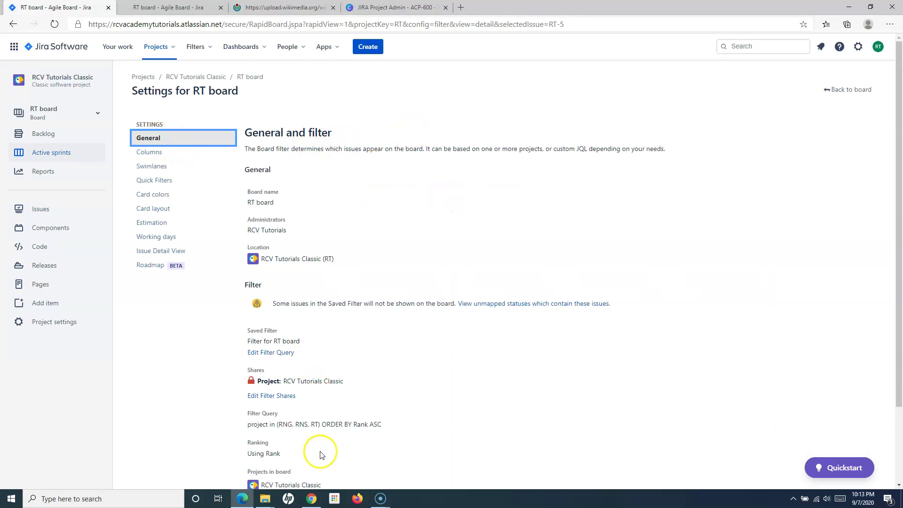
scroll(320, 454, "down", 2)
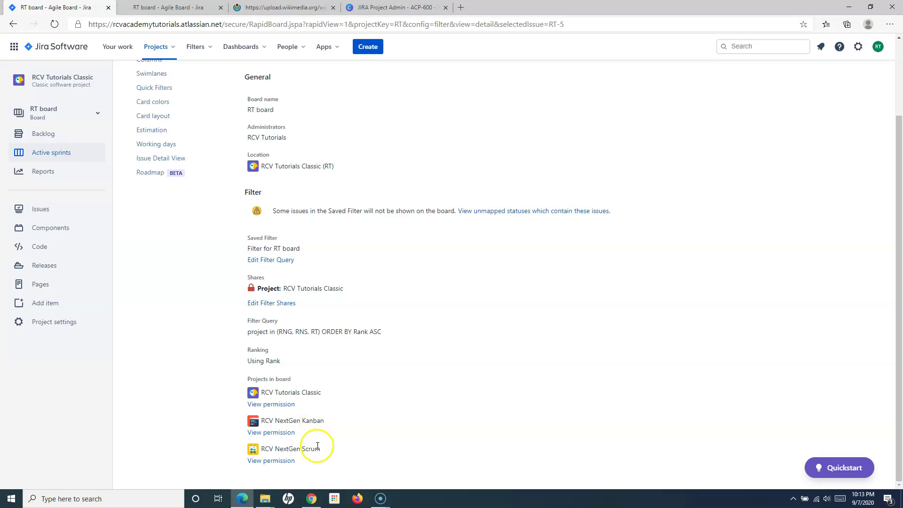
scroll(318, 445, "up", 2)
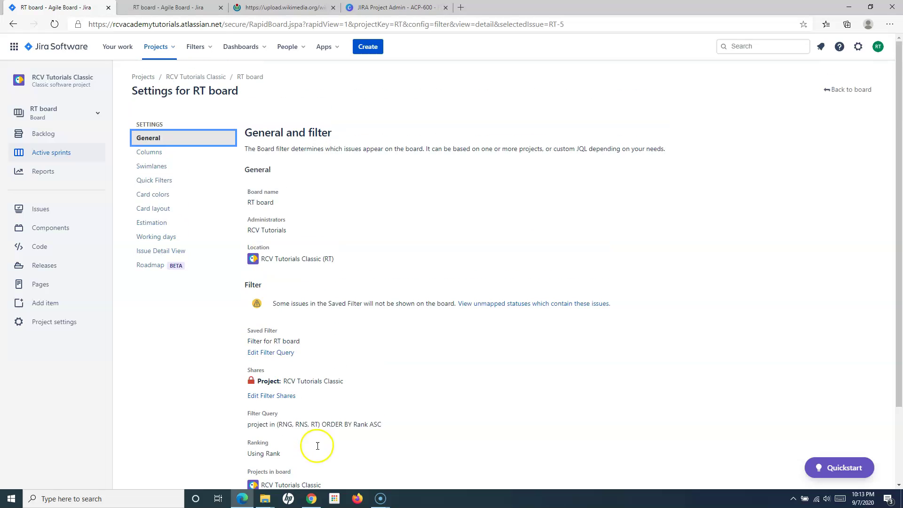
- In the board's column settings, delete New Column and move the second Done status to the unmapped statuses
left_click(163, 153)
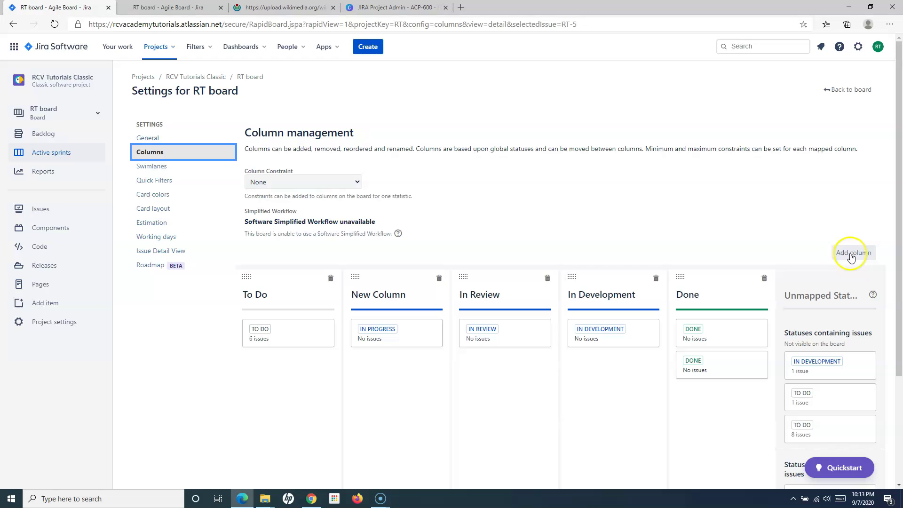
left_click(439, 279)
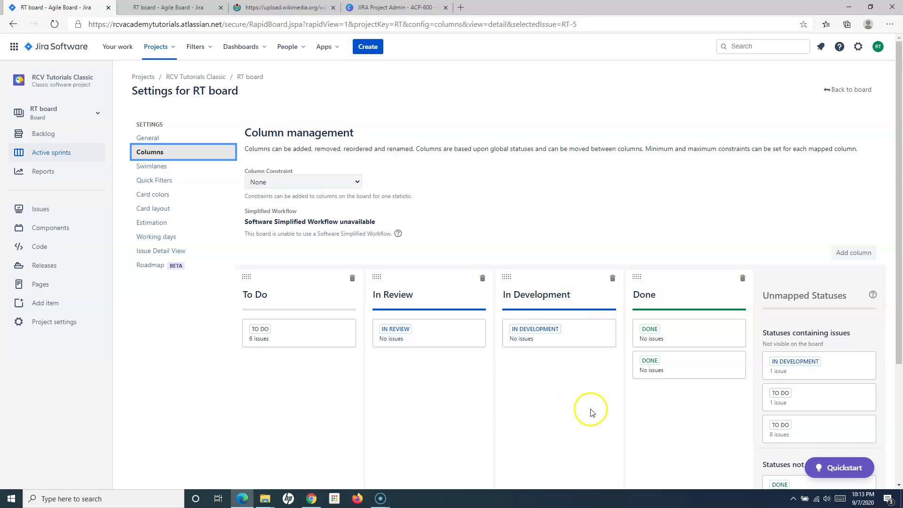
left_click_drag(668, 361, 803, 422)
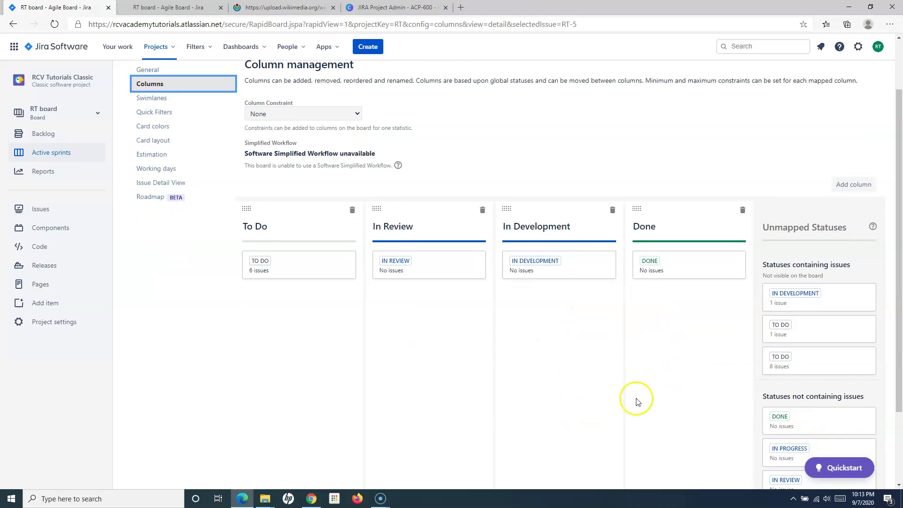
scroll(682, 386, "up", 1)
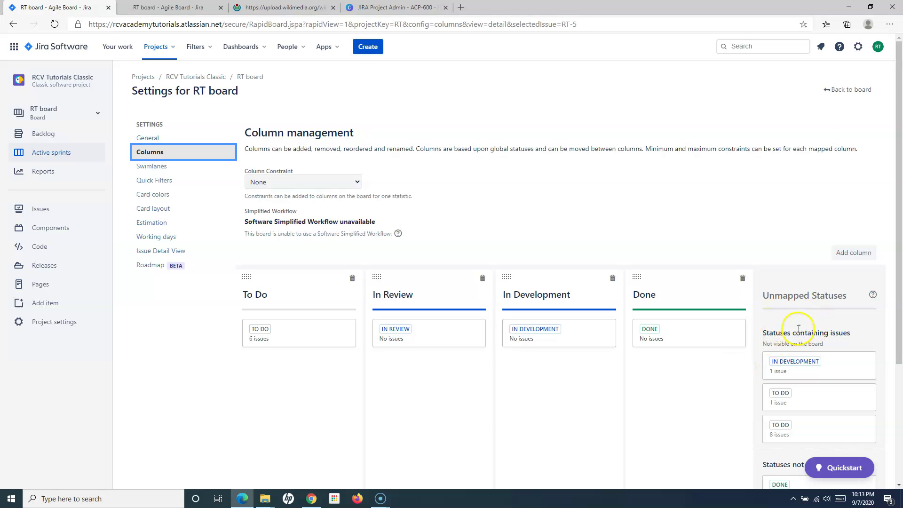
scroll(798, 328, "down", 1)
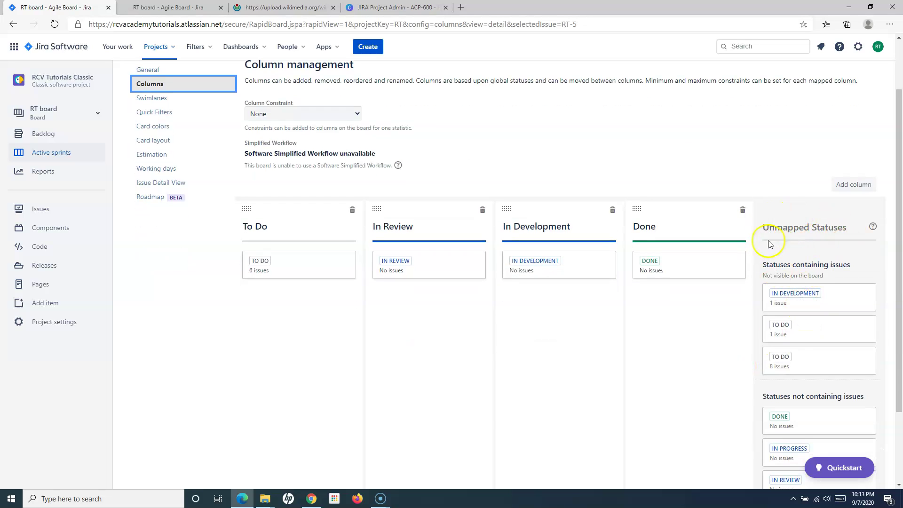
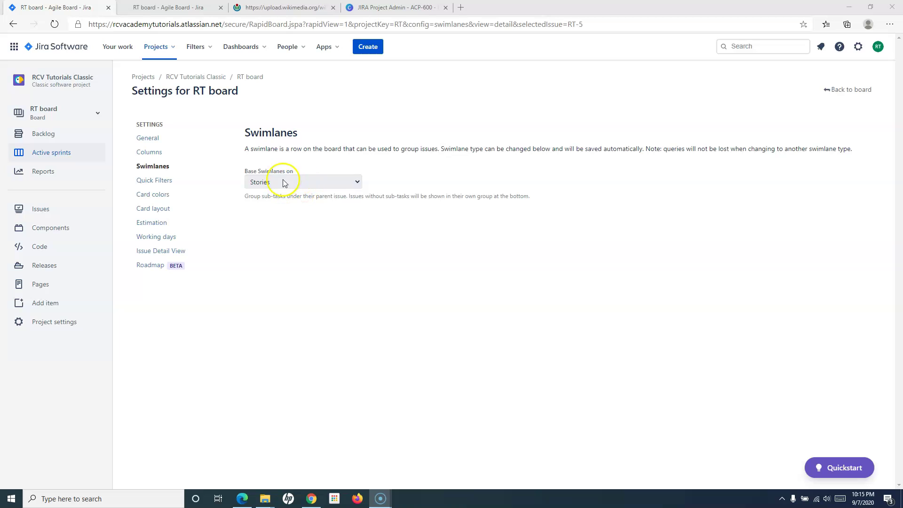
- Base the board's swimlanes on Assignees, with unassigned issues shown below other swimlanes
left_click(292, 182)
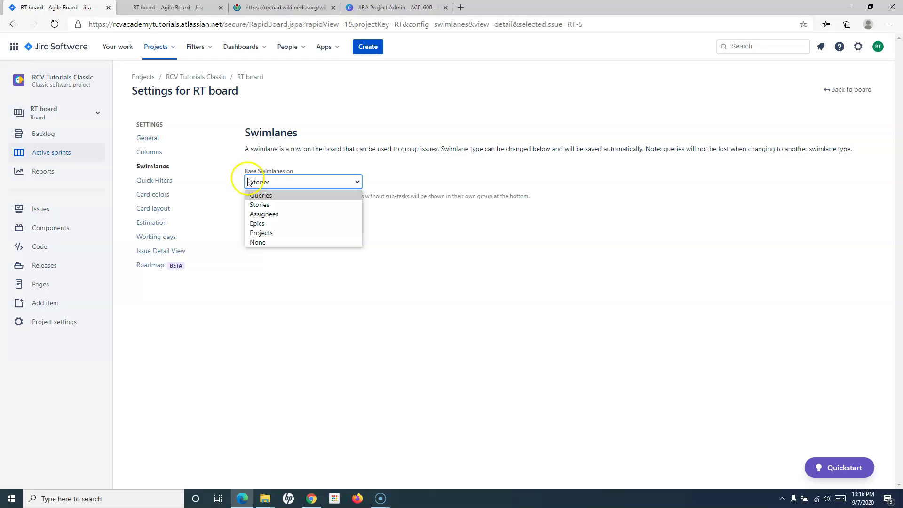
left_click(273, 218)
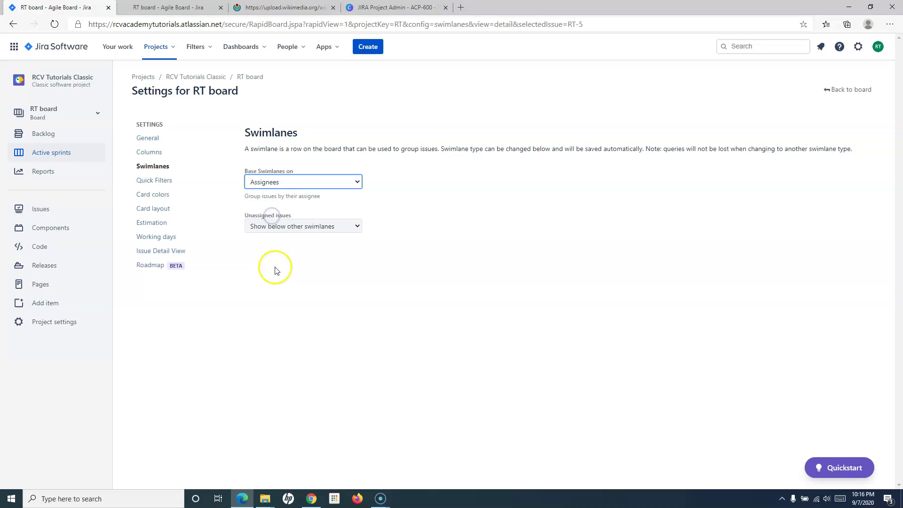
left_click(291, 227)
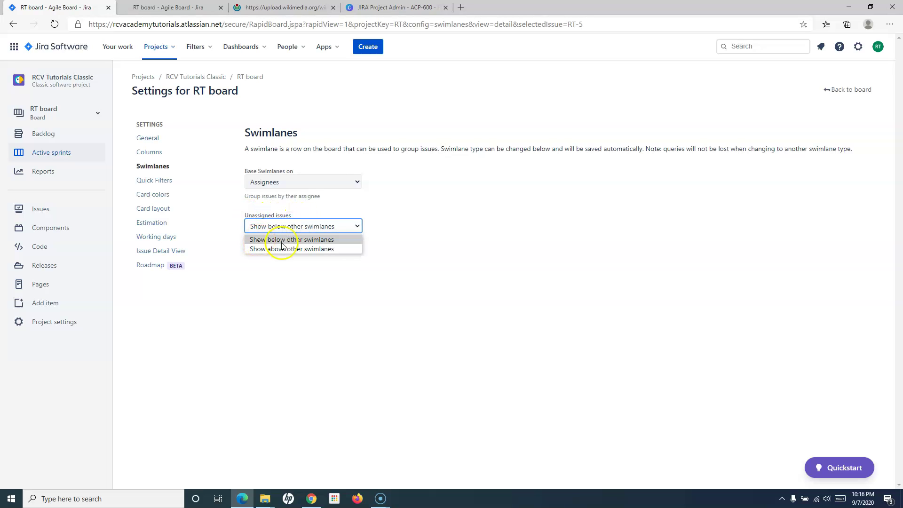
left_click(310, 240)
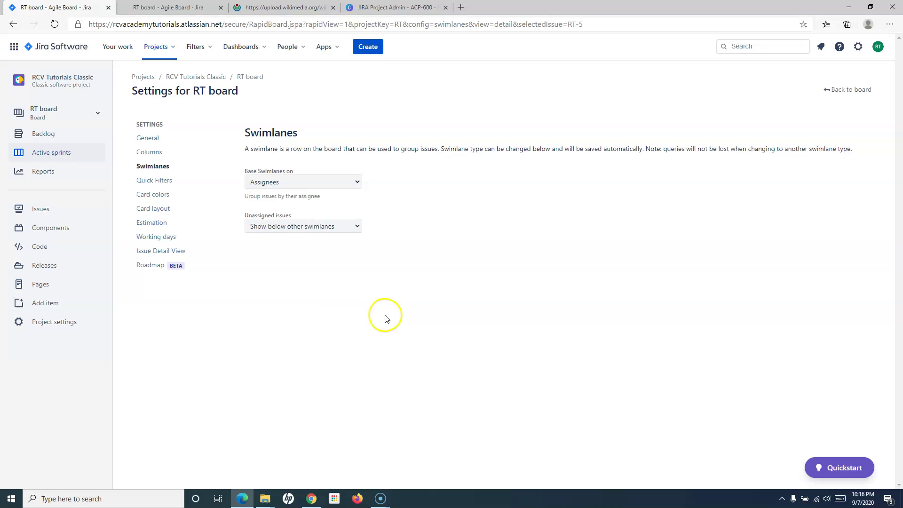
- Return to the sprint board and collapse the admin swimlane
left_click(827, 96)
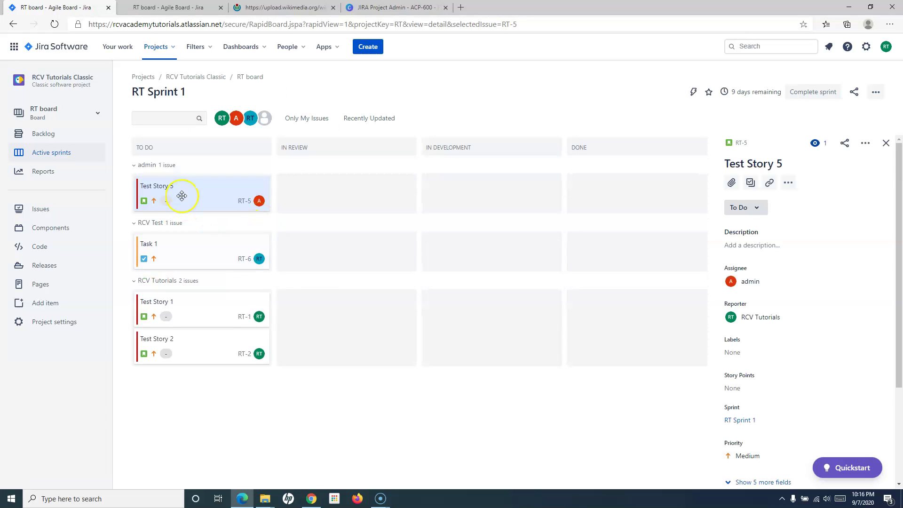
left_click(135, 165)
left_click(134, 165)
left_click(133, 165)
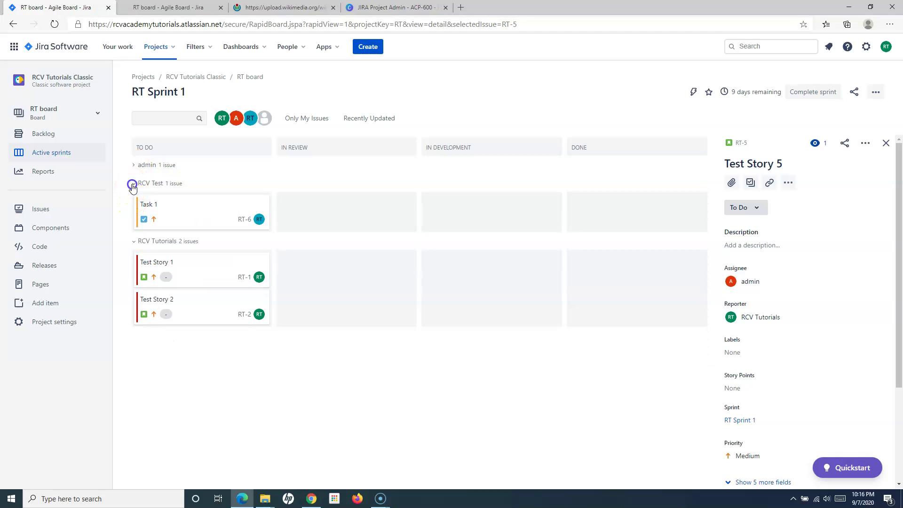
- Collapse the RCV Test and RCV Tutorials swimlanes and review the swimlane grouping options in the board settings
left_click(133, 184)
left_click(134, 201)
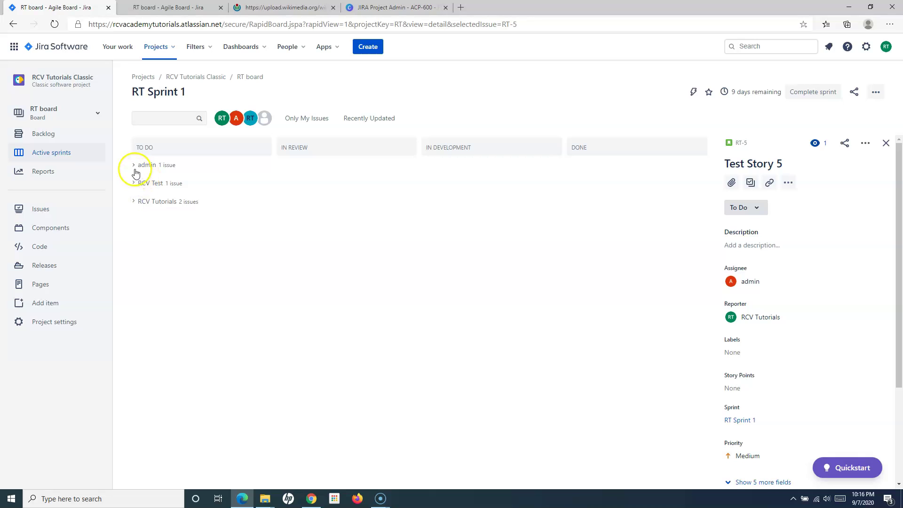
left_click(876, 92)
left_click(835, 113)
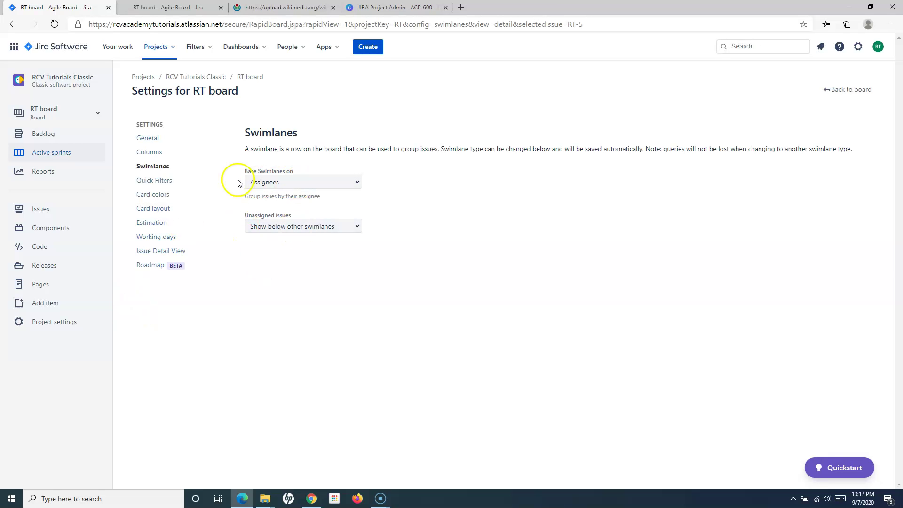
left_click(284, 184)
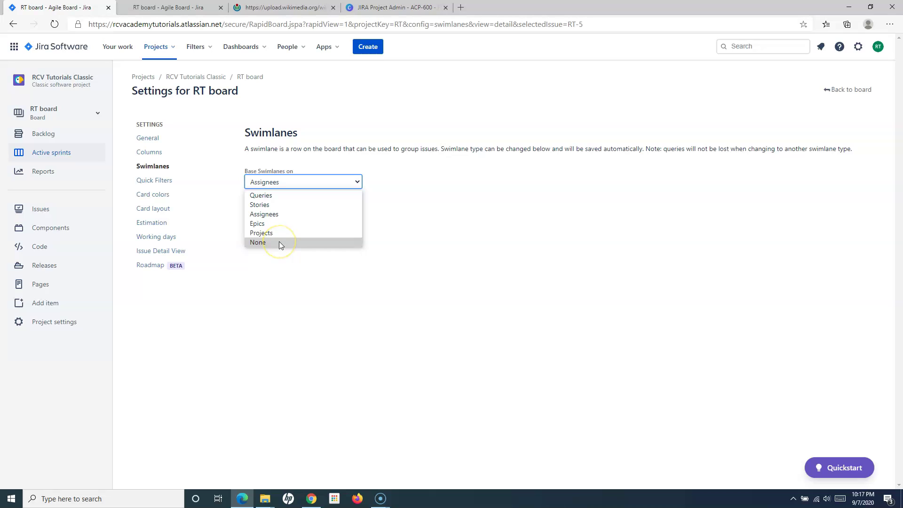
left_click(358, 313)
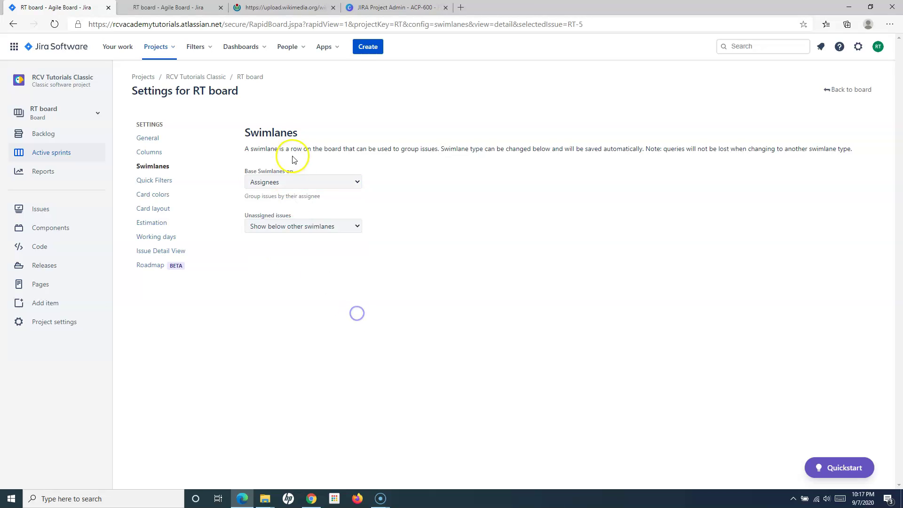
- Review the board's Quick Filters settings, and apply the Only My Issues filter on the sprint board with its swimlane expanded
left_click(165, 183)
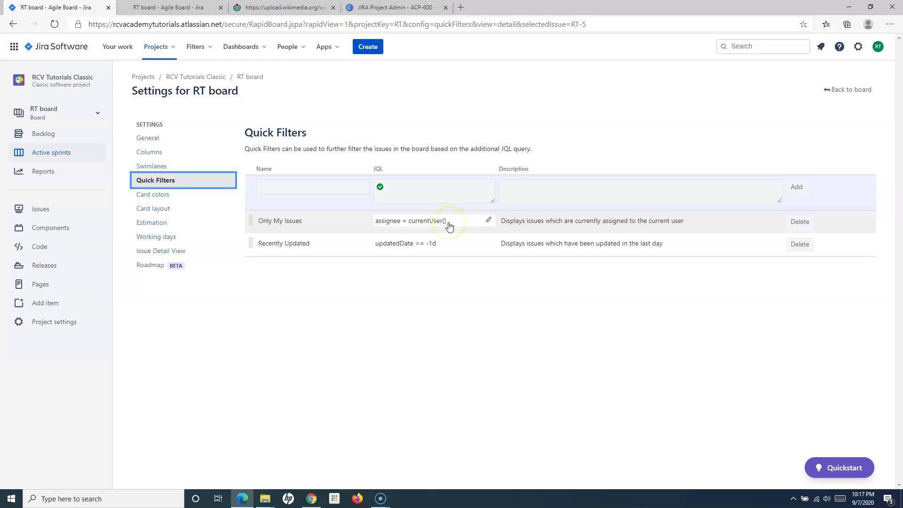
left_click(832, 93)
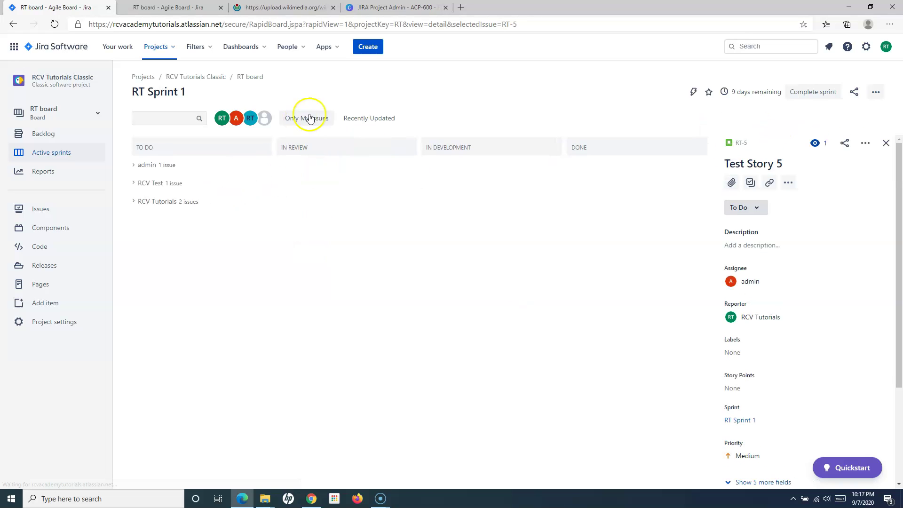
left_click(308, 119)
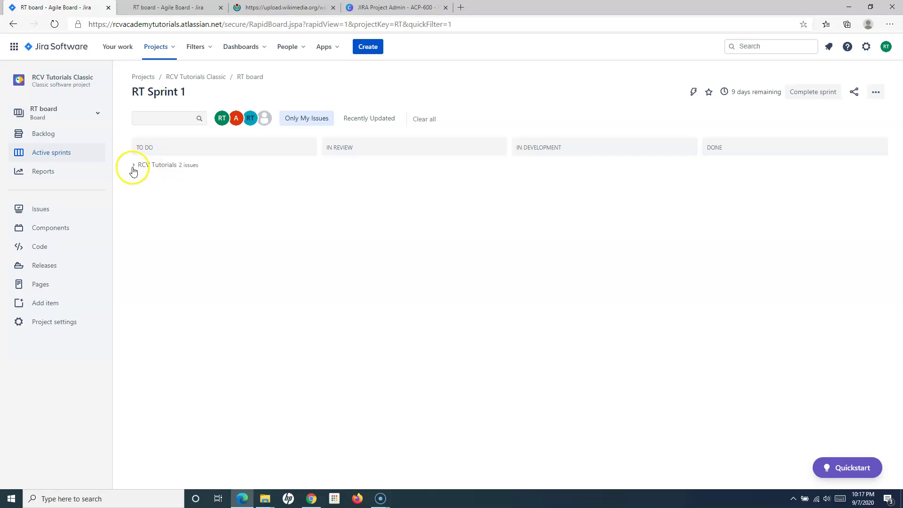
left_click(133, 167)
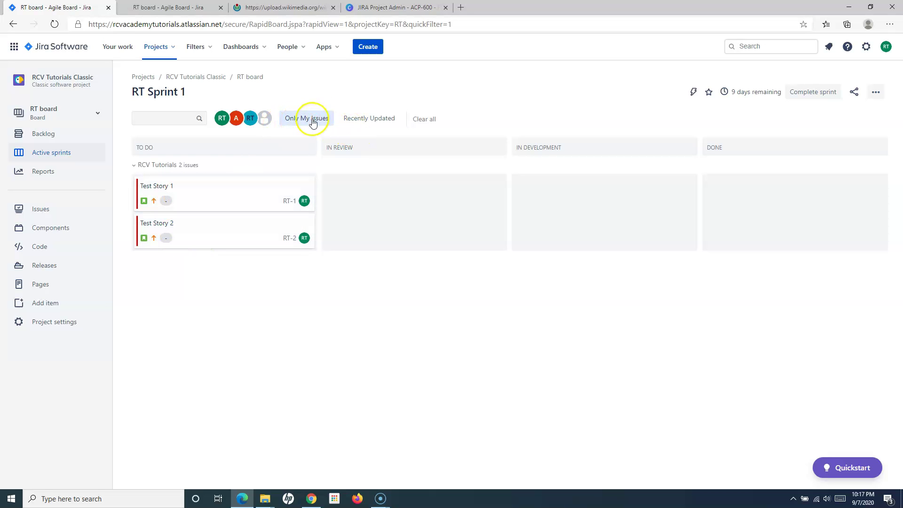
- Return to the board's Quick Filters settings and examine the name and JQL fields for adding a new filter
left_click(876, 93)
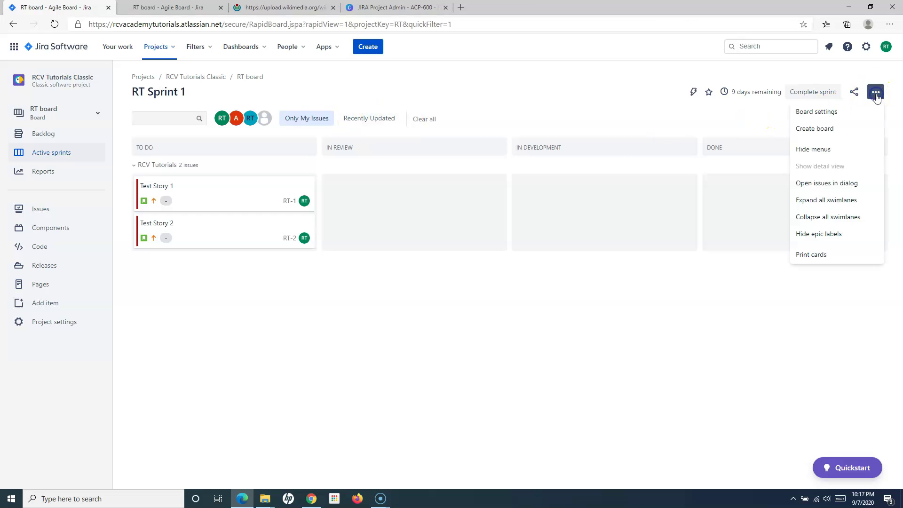
left_click(827, 114)
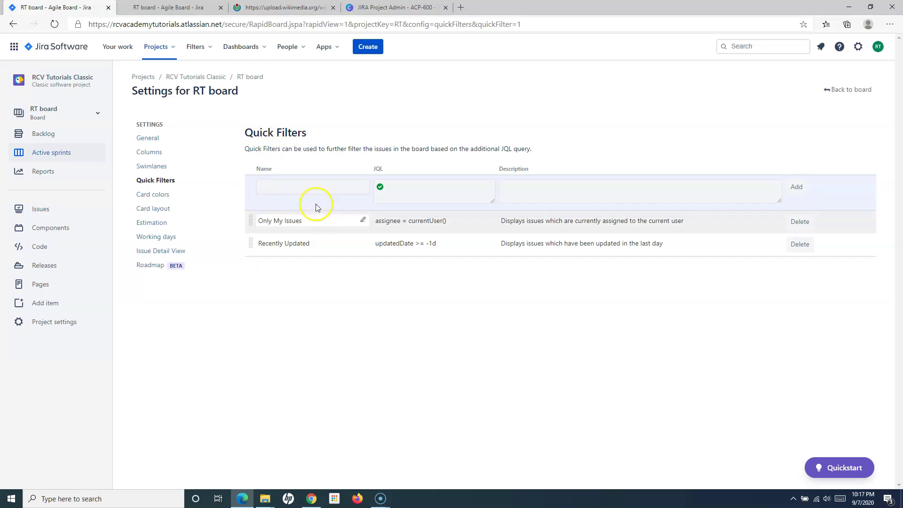
left_click(296, 185)
left_click(420, 190)
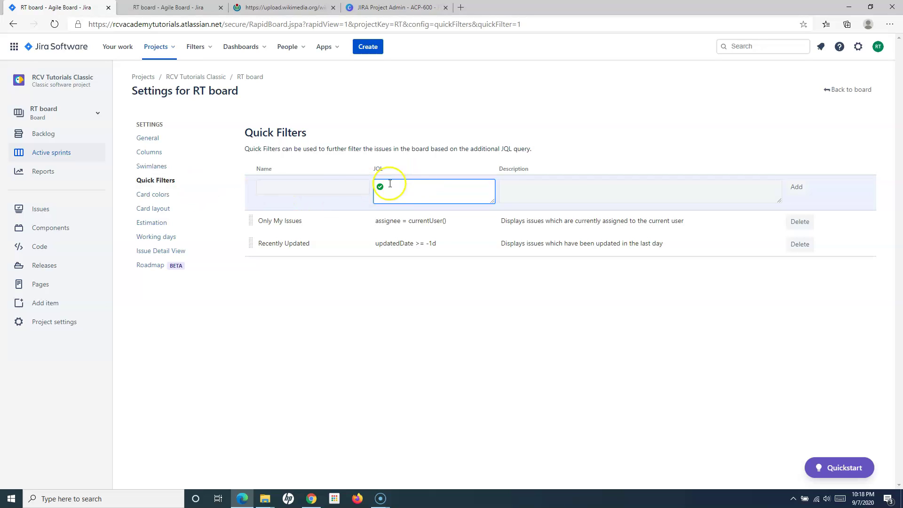
left_click(322, 191)
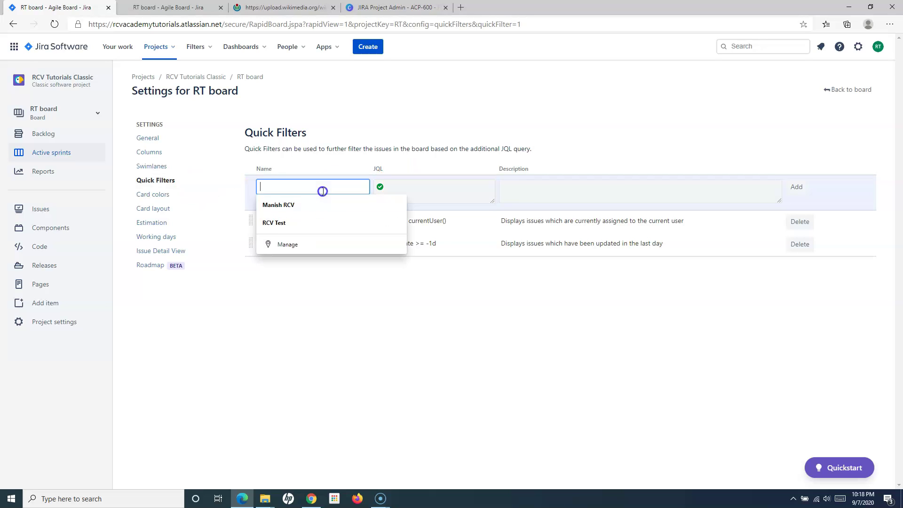
left_click(410, 184)
left_click(306, 184)
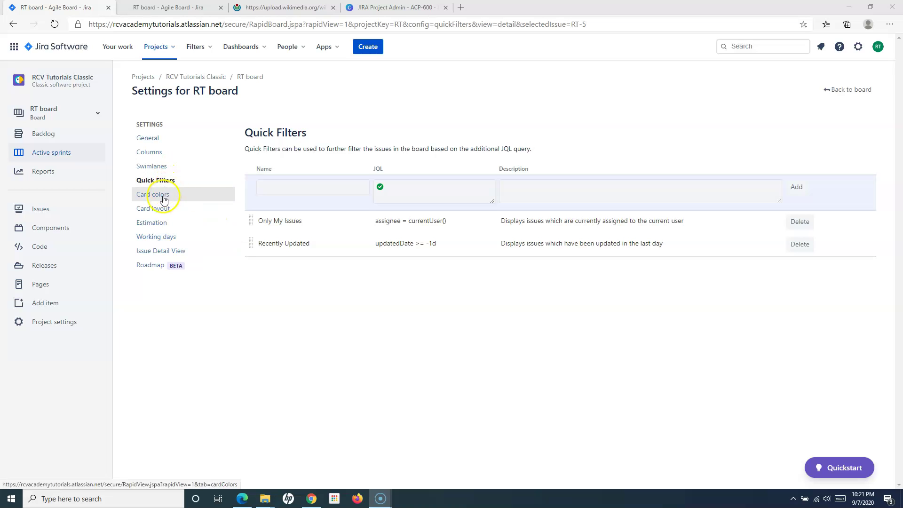
- Review the board's card color settings, compare them with the card edges on the sprint board, and reopen the settings
left_click(163, 196)
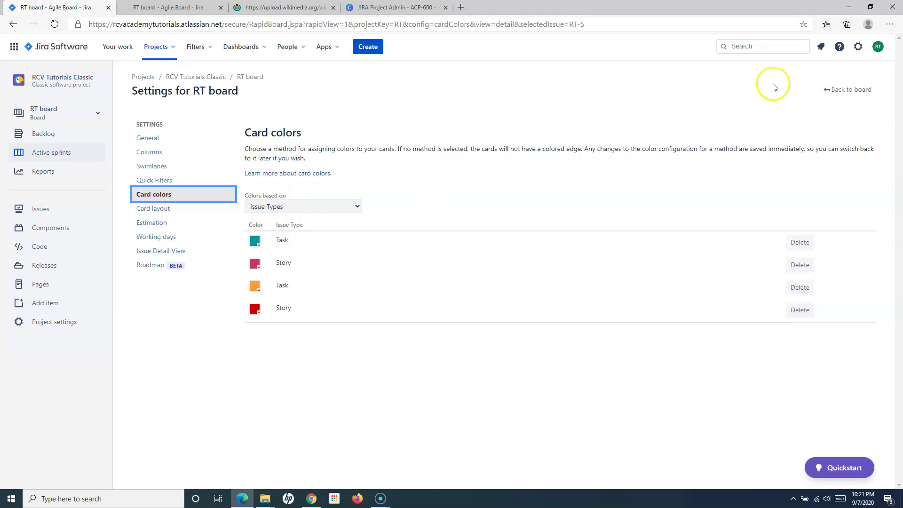
left_click(832, 94)
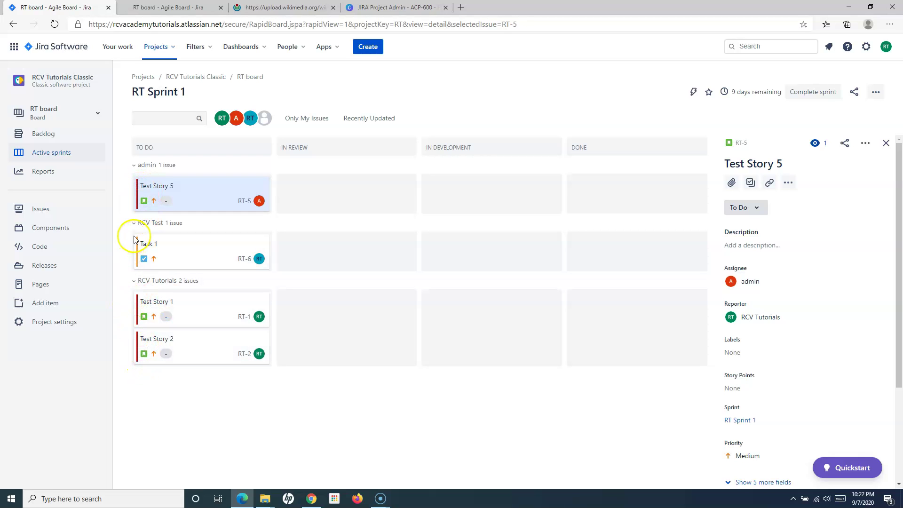
left_click(876, 92)
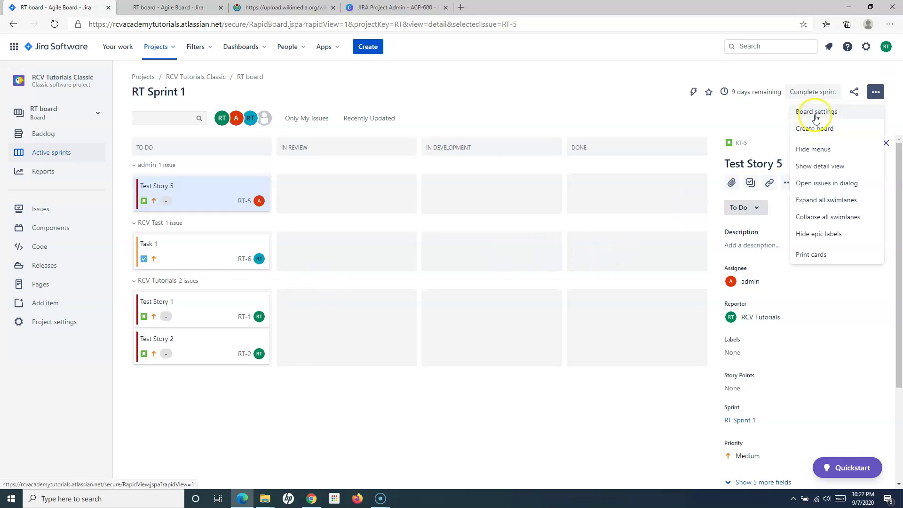
left_click(816, 113)
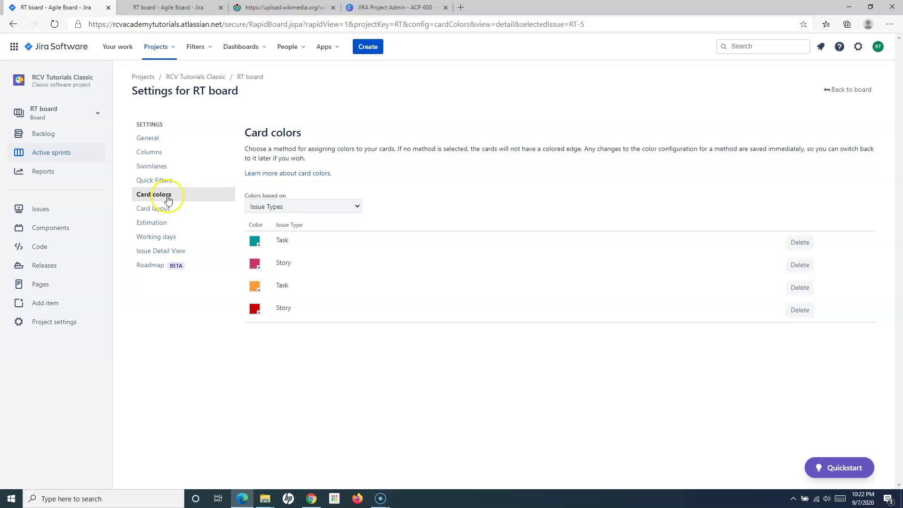
- Base the board's card colors on Priorities
left_click(271, 207)
left_click(263, 229)
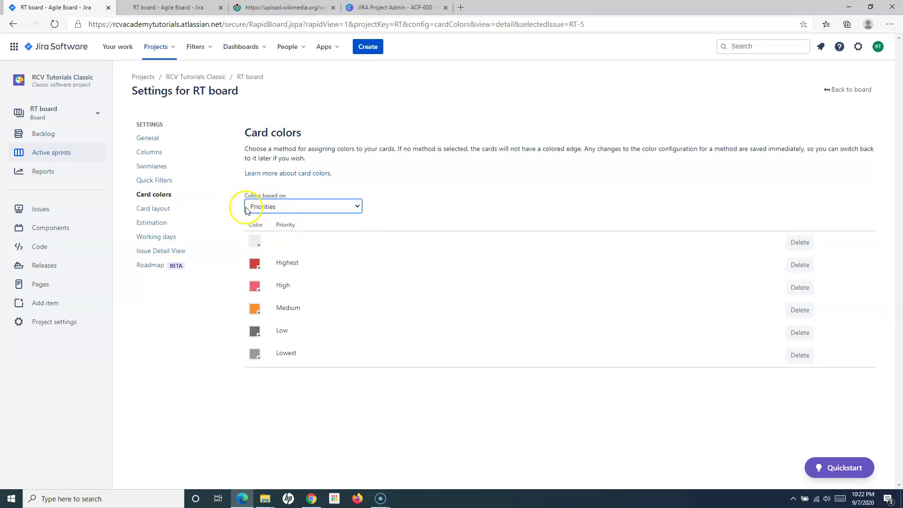
left_click(404, 197)
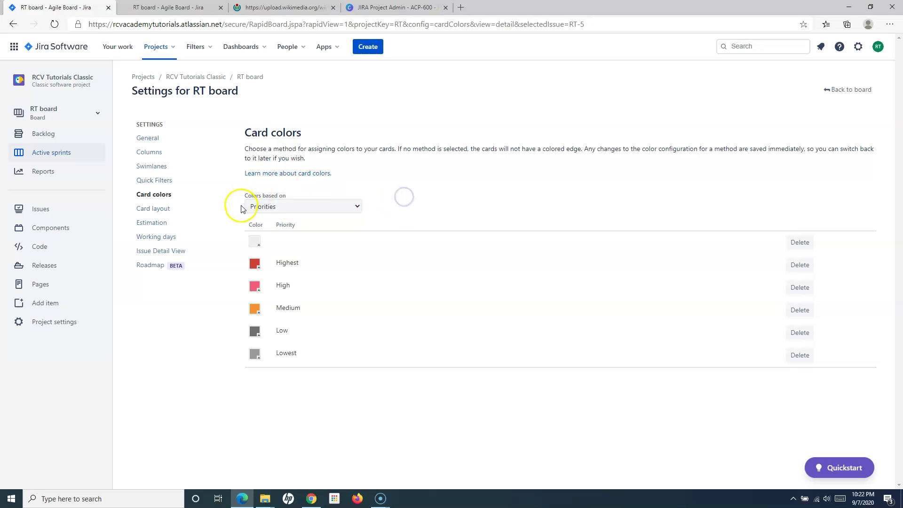
- Base the board's card colors on Assignees
left_click(280, 209)
left_click(279, 206)
left_click(278, 206)
left_click(269, 239)
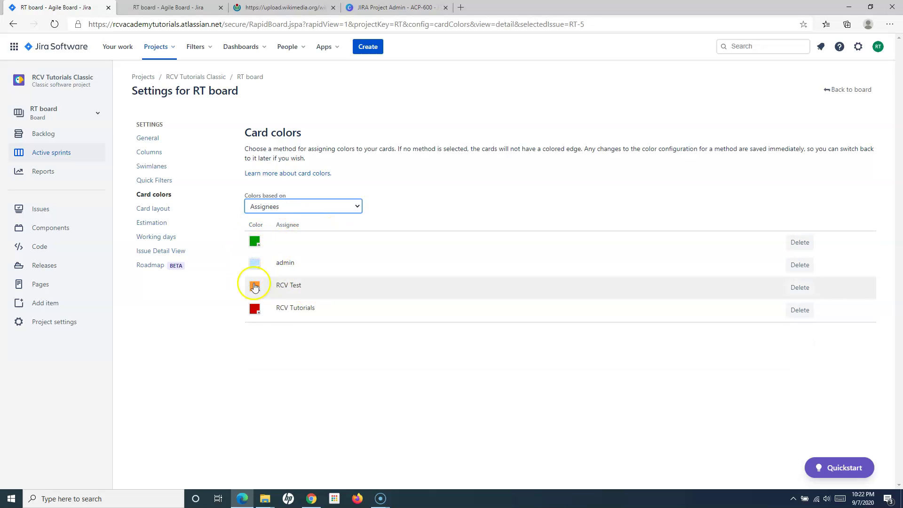
- Set the admin assignee's card color to blue (0273c4) and return to the sprint board
left_click(252, 266)
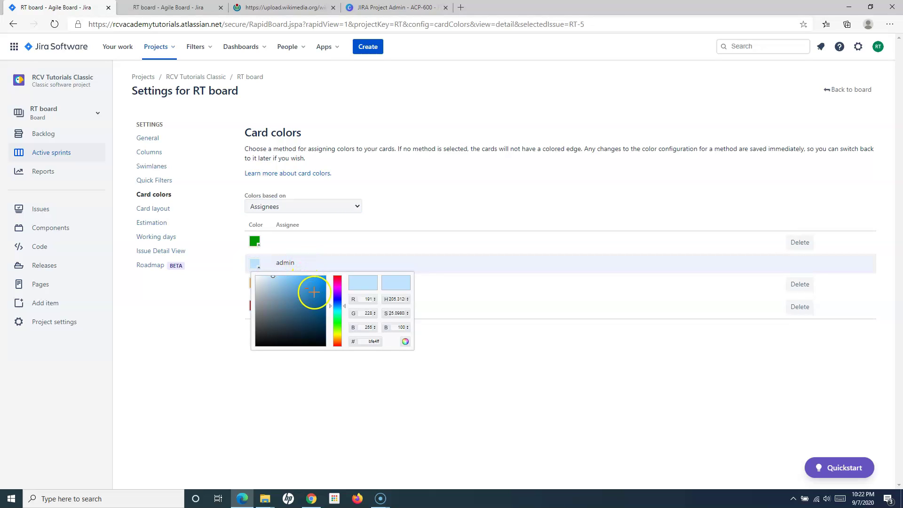
left_click(322, 290)
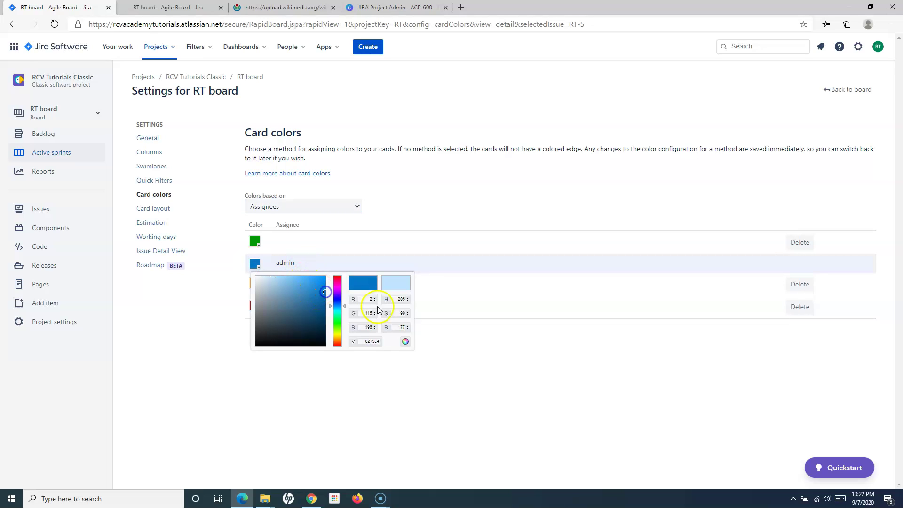
left_click(456, 355)
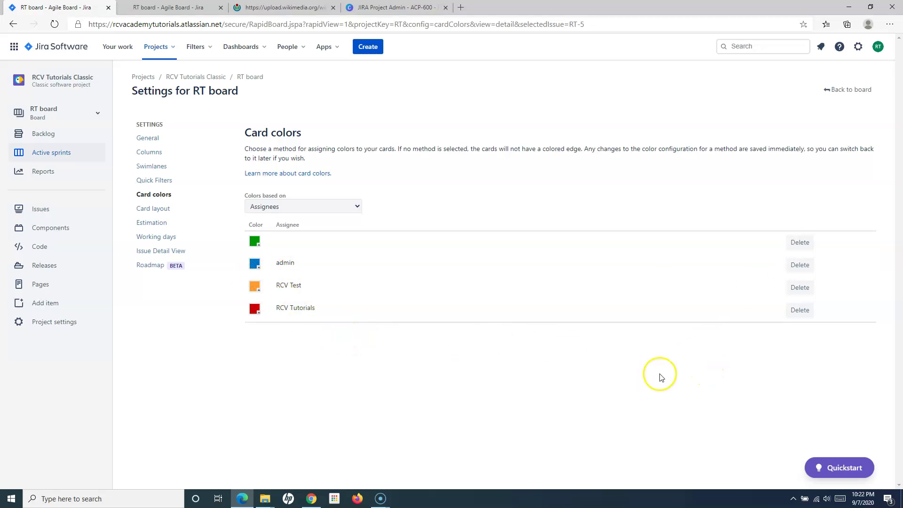
left_click(844, 89)
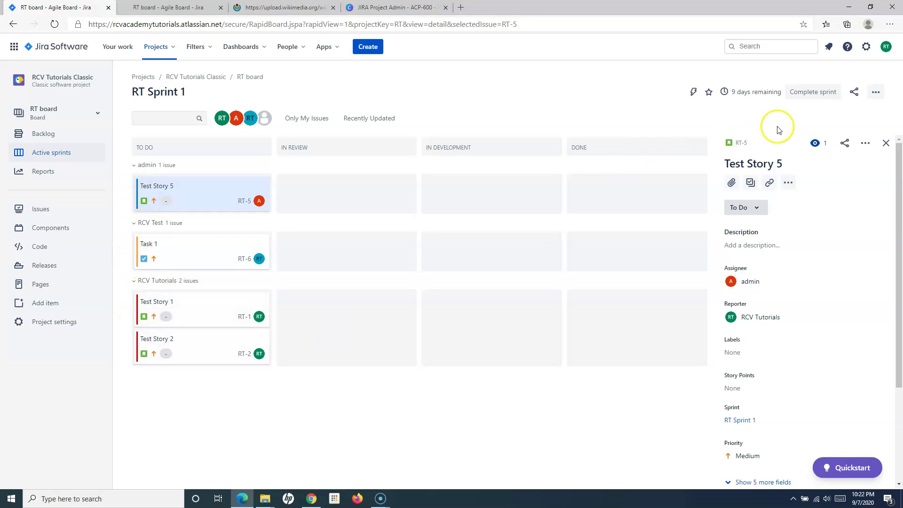
- Open the board's card layout settings and select Assignee as the Backlog field
left_click(876, 91)
left_click(823, 112)
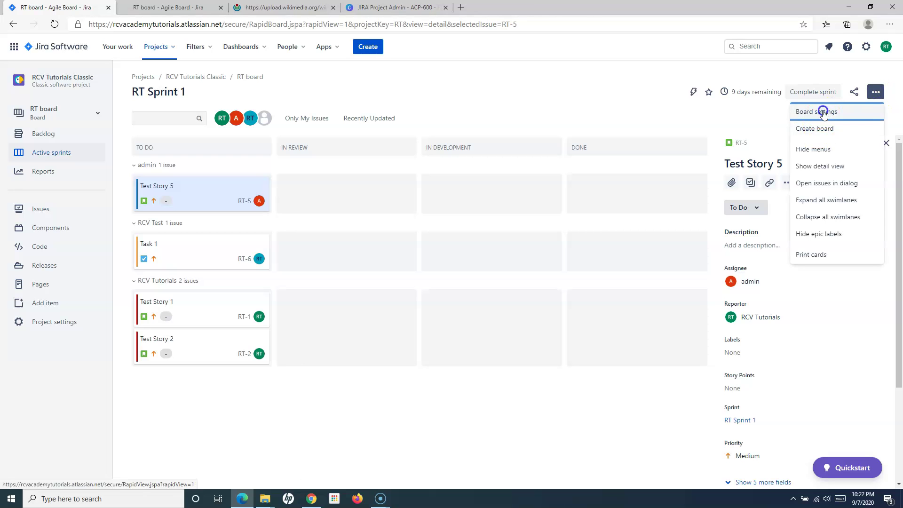
left_click(163, 208)
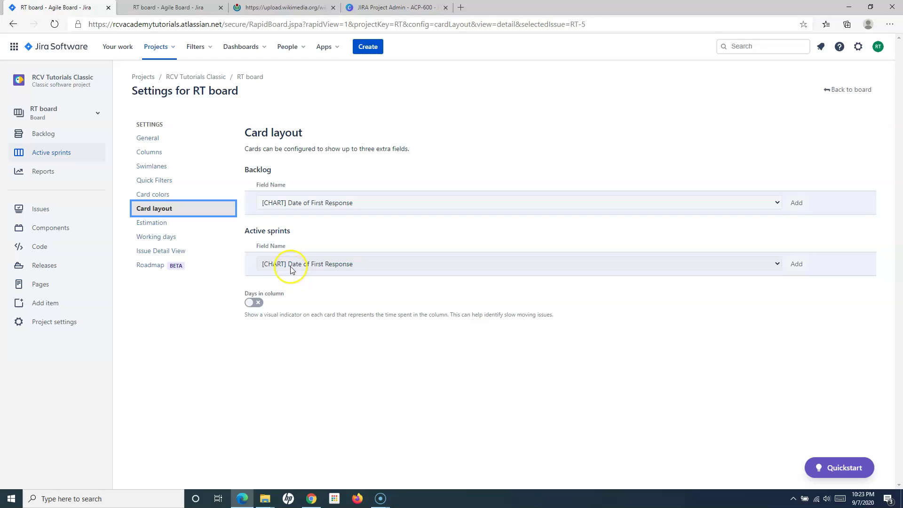
left_click(327, 206)
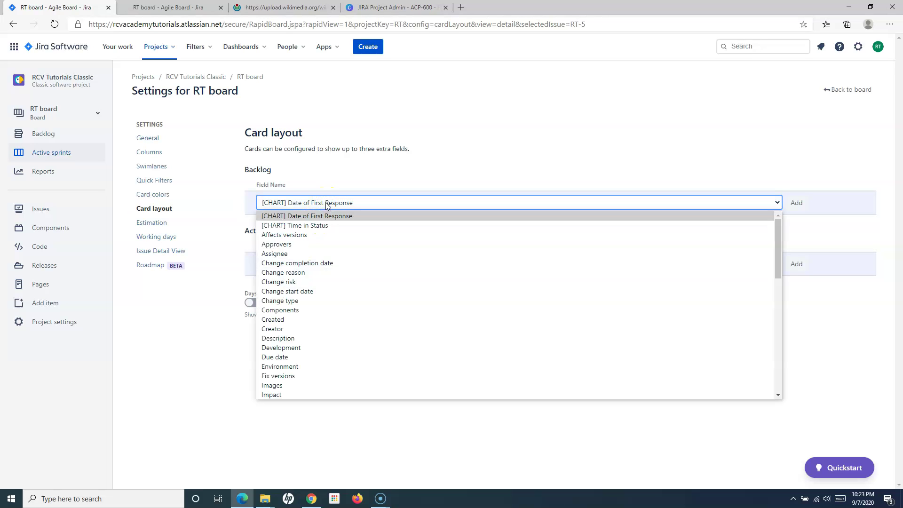
left_click(290, 254)
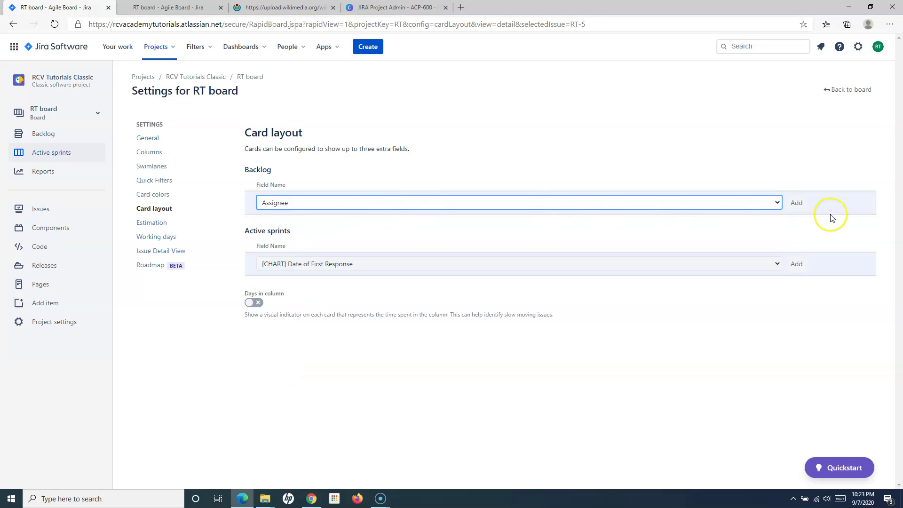
- Add the Assignee and Due date fields to the Active sprints card layout
left_click(439, 265)
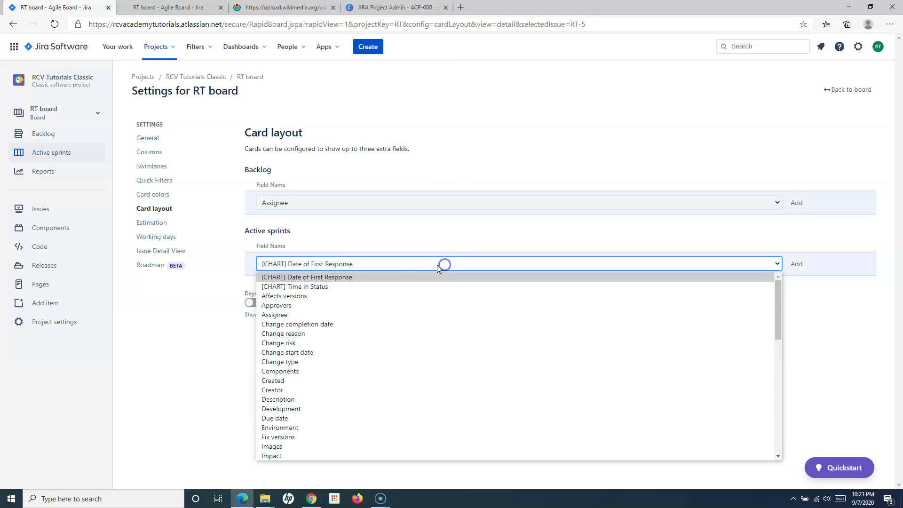
left_click(286, 315)
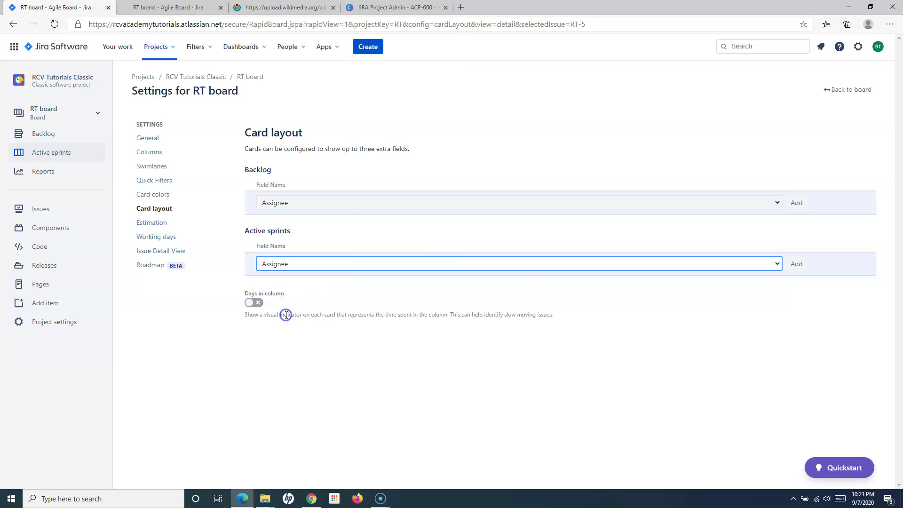
left_click(797, 264)
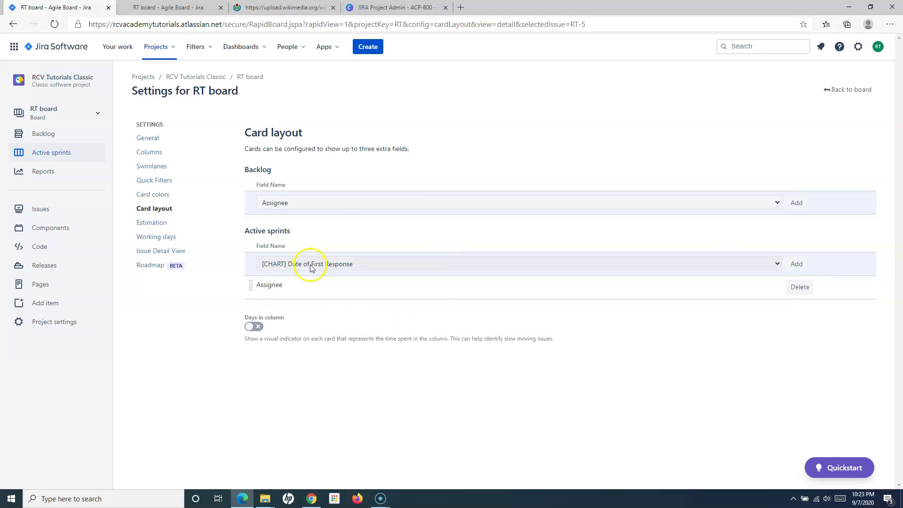
left_click(310, 268)
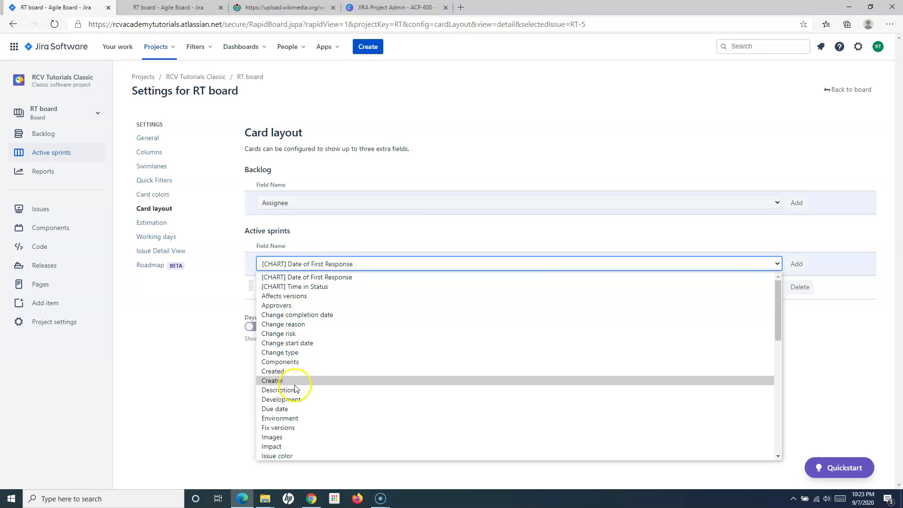
left_click(283, 409)
left_click(796, 264)
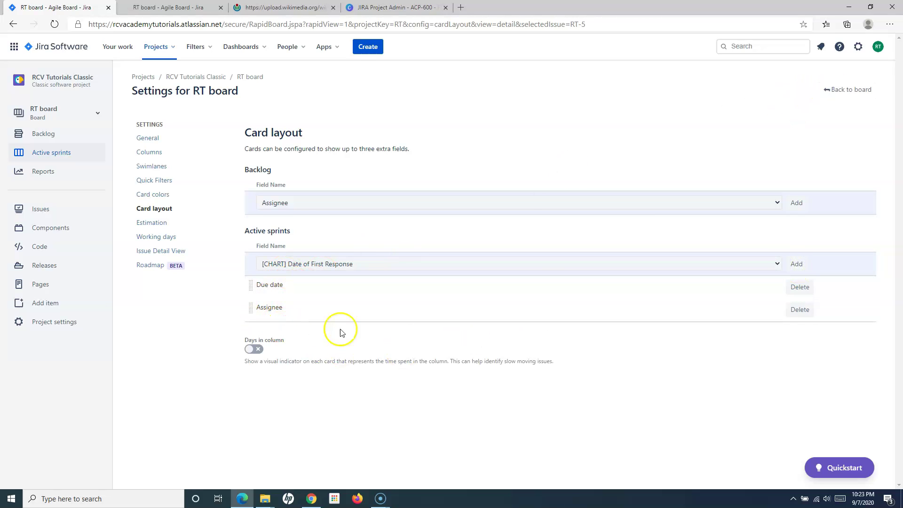
- Add the Impact field to the Active sprints card layout and return to the sprint board
left_click(764, 265)
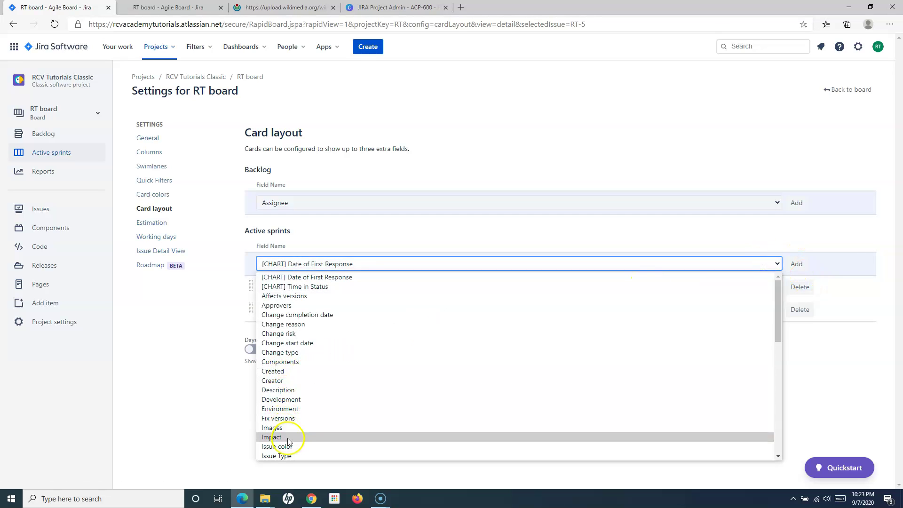
scroll(288, 437, "down", 1)
left_click(281, 410)
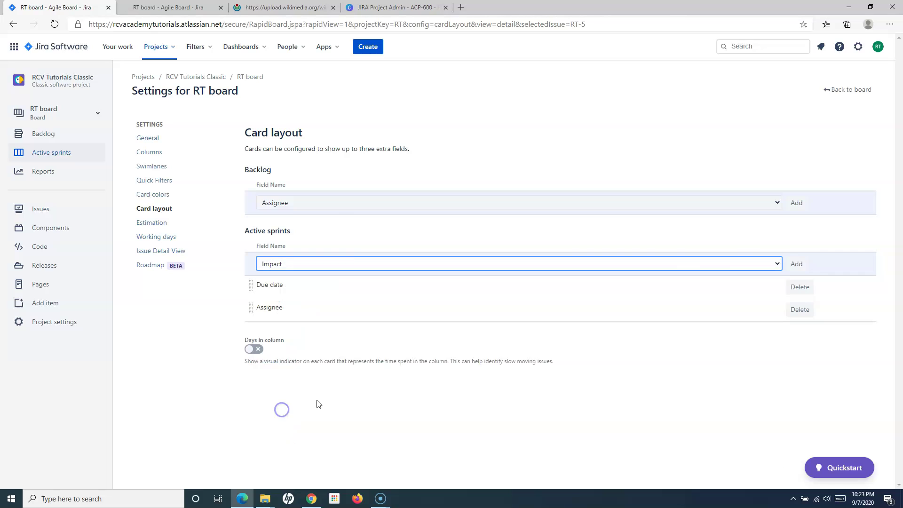
left_click(795, 267)
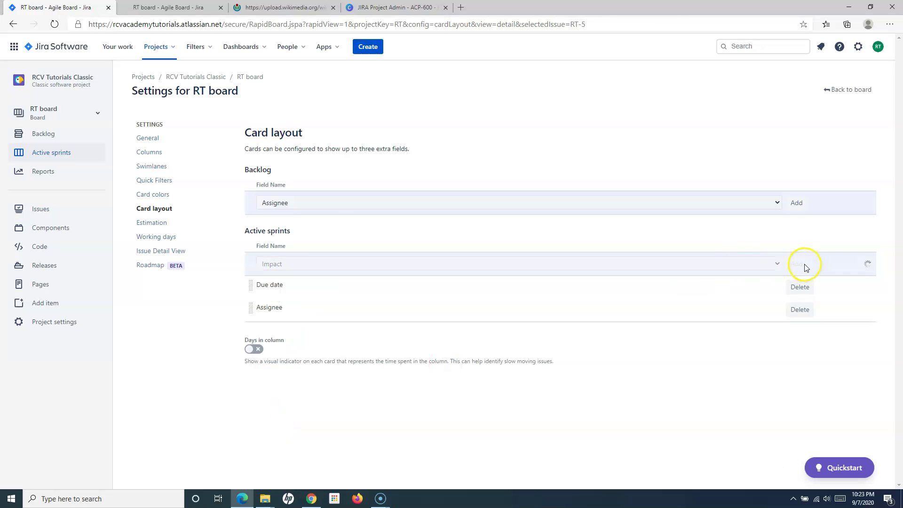
left_click(851, 90)
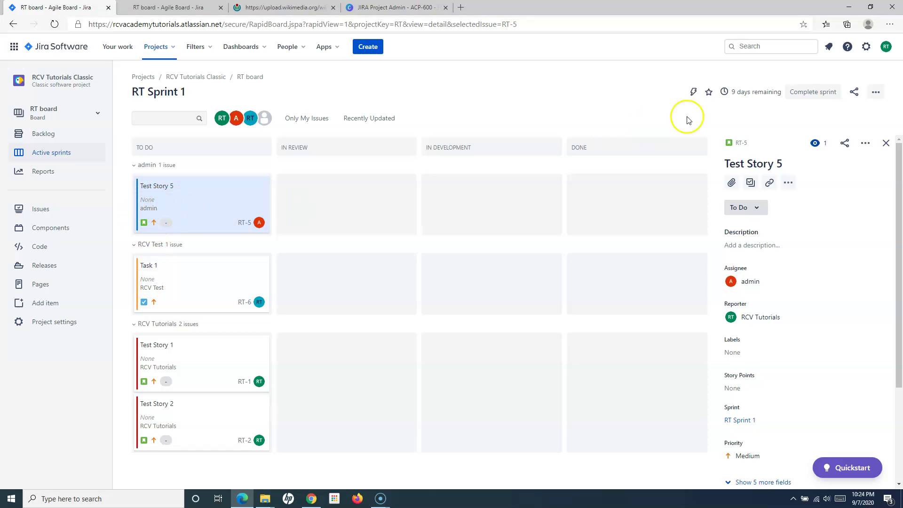
- Reopen the board settings and review the Estimation, Working days and Issue Detail View pages
left_click(876, 92)
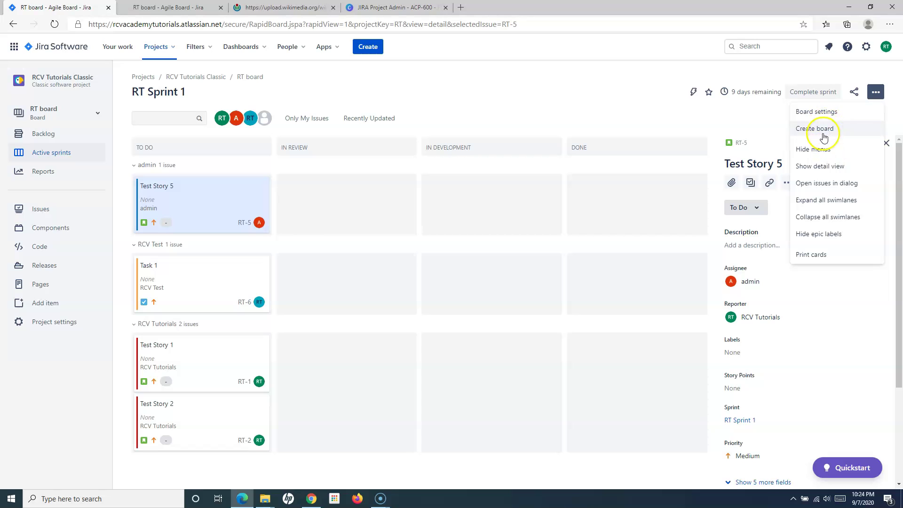
left_click(818, 112)
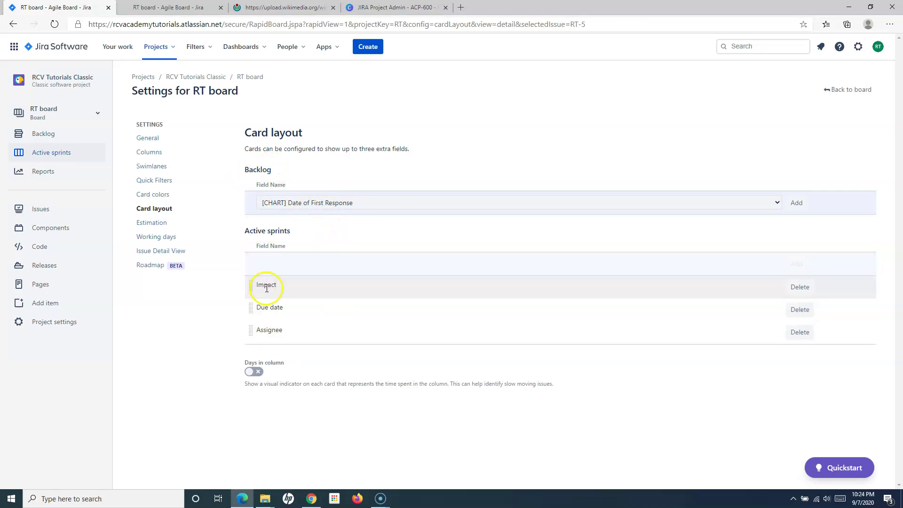
left_click(179, 224)
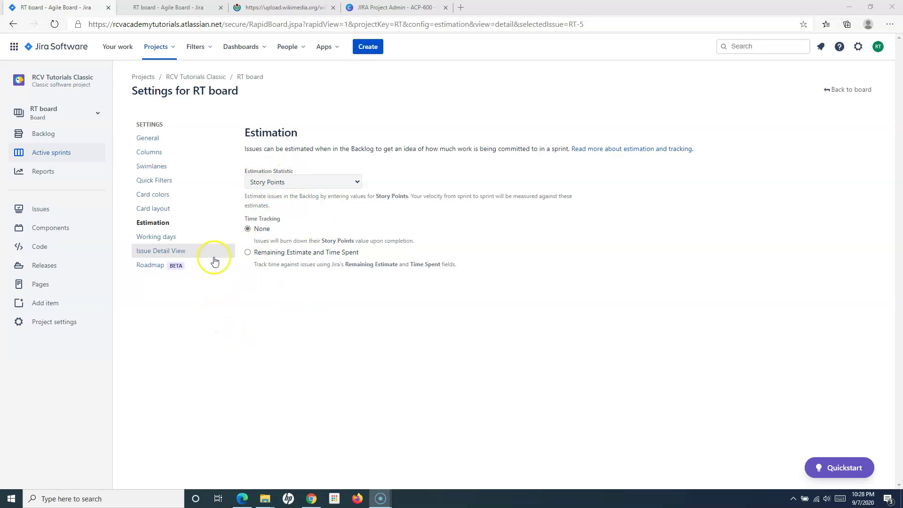
left_click(173, 242)
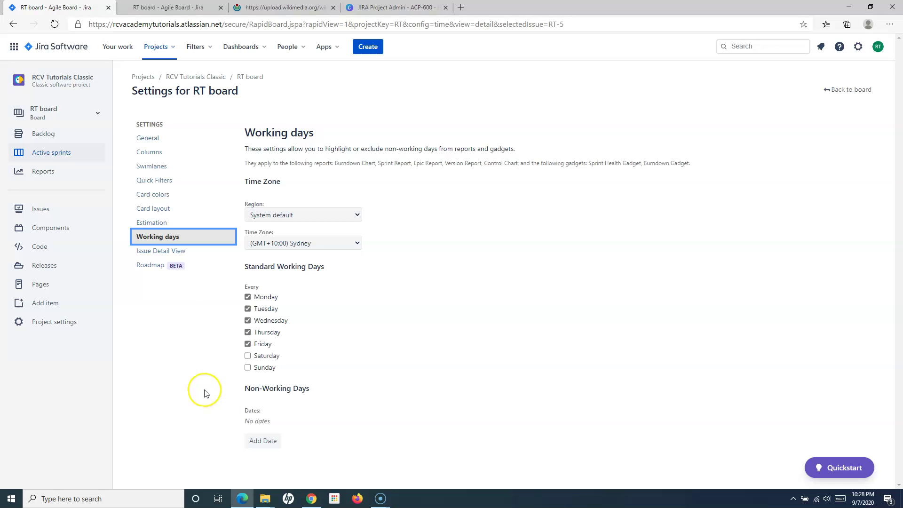
left_click(181, 257)
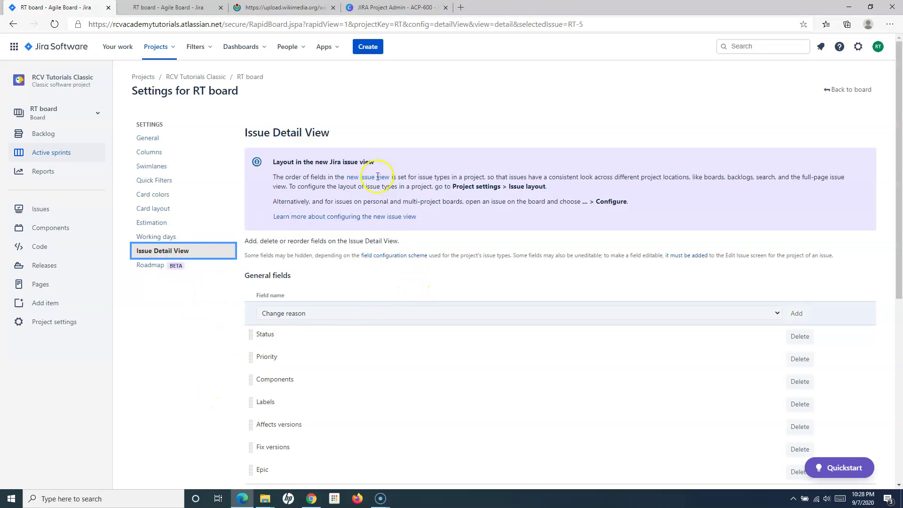
- Return to the sprint board and look through the detail fields of Task 1
left_click(847, 90)
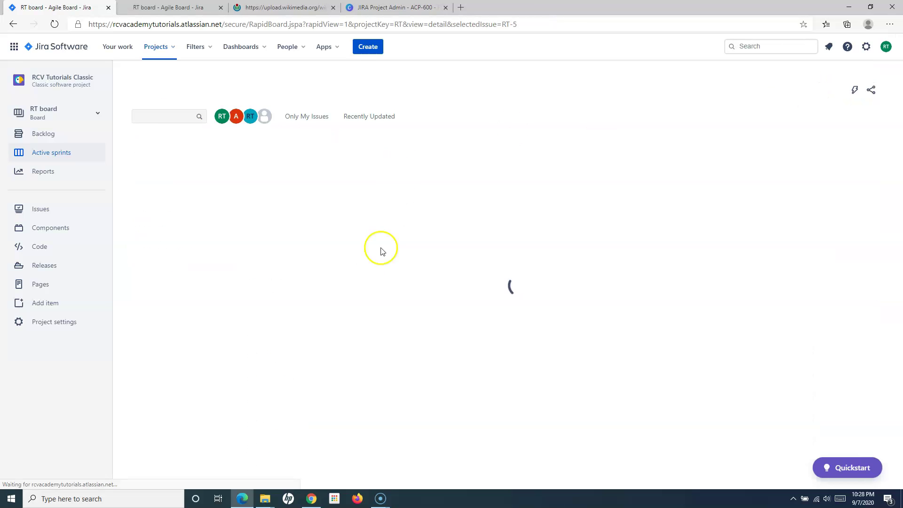
left_click(180, 285)
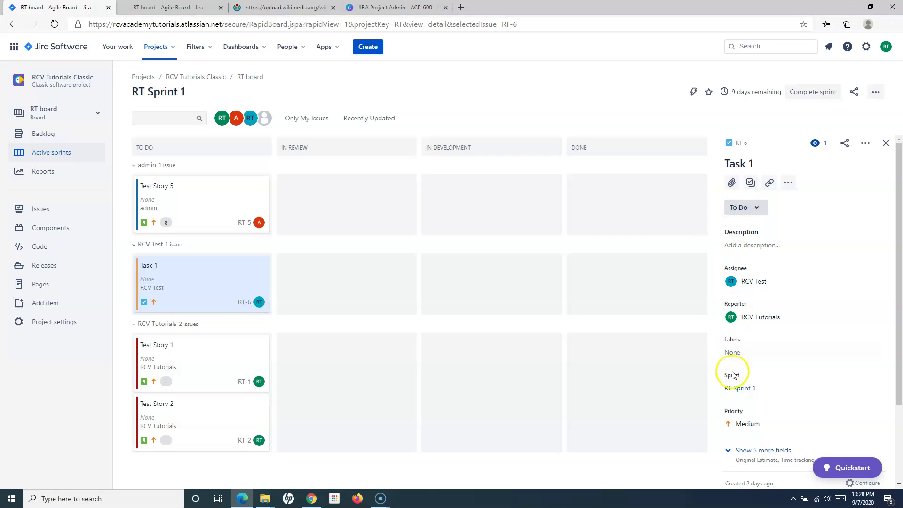
scroll(738, 385, "down", 2)
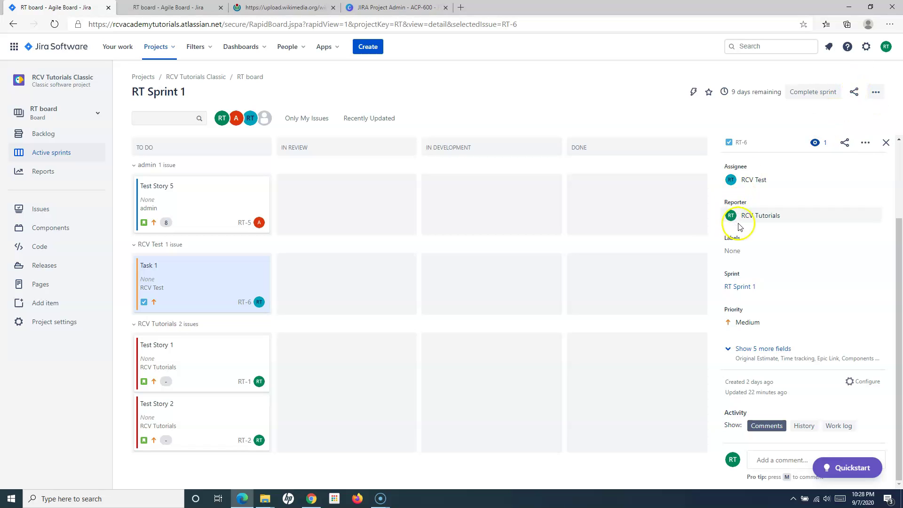
- Reopen the board's Issue Detail View settings and add Change type to the General fields
left_click(873, 100)
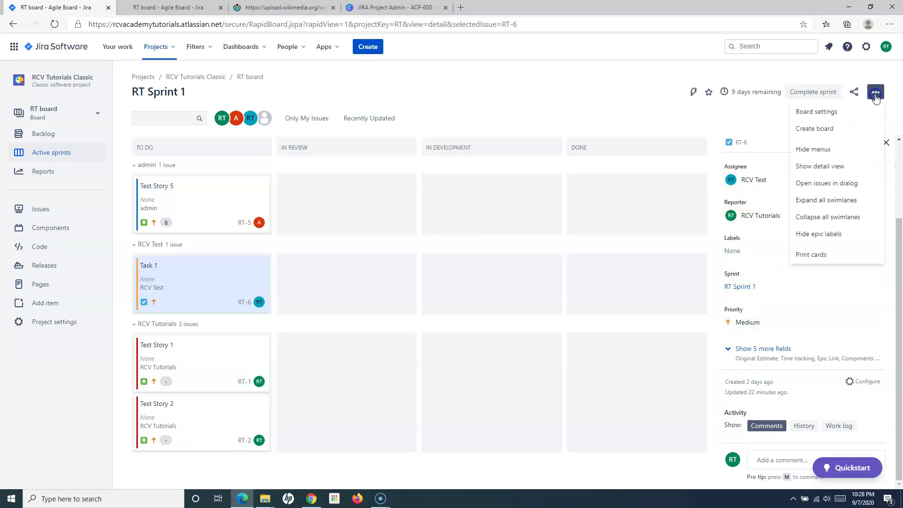
left_click(814, 111)
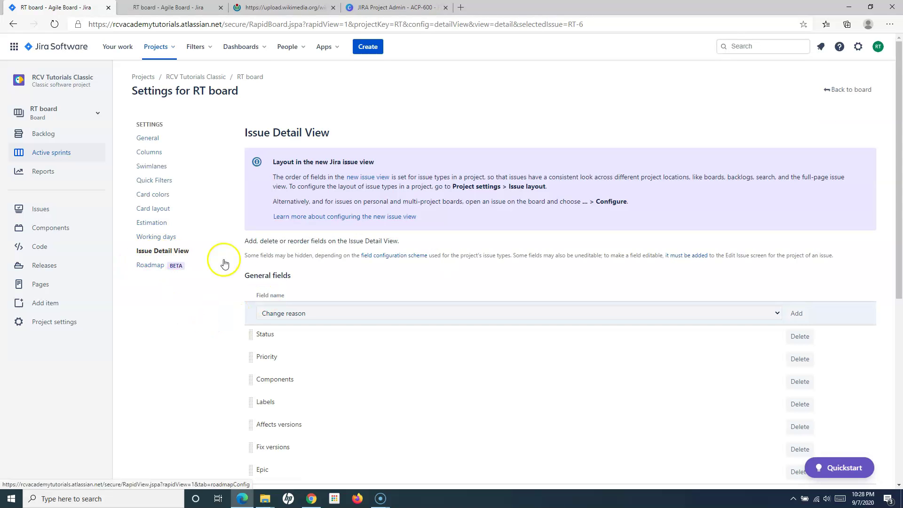
scroll(358, 359, "down", 3)
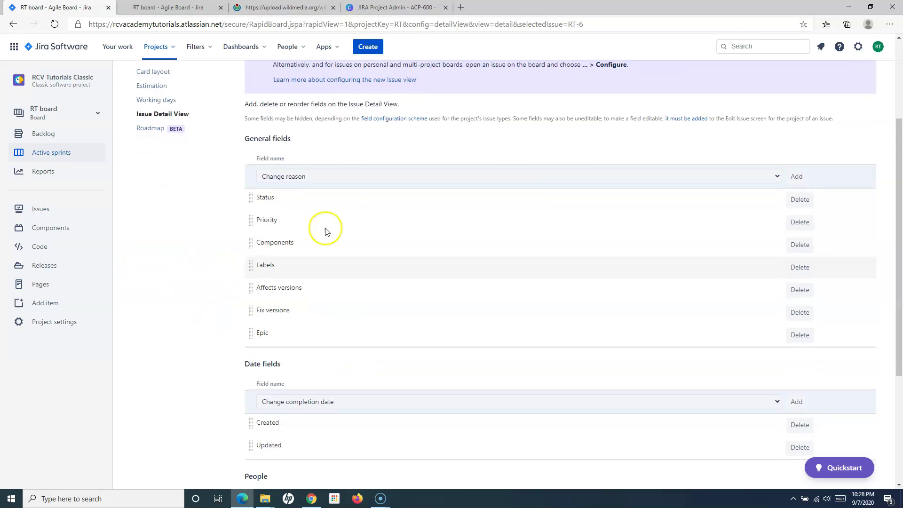
left_click(279, 178)
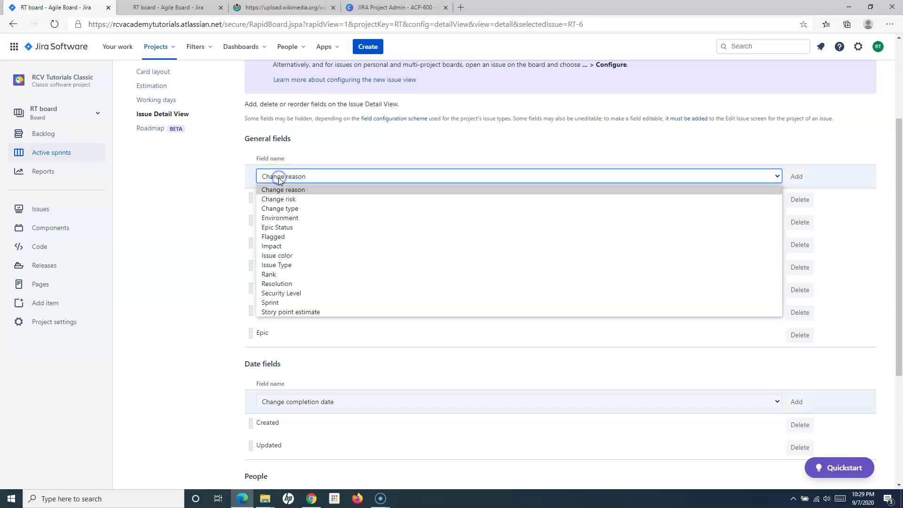
left_click(279, 207)
left_click(796, 176)
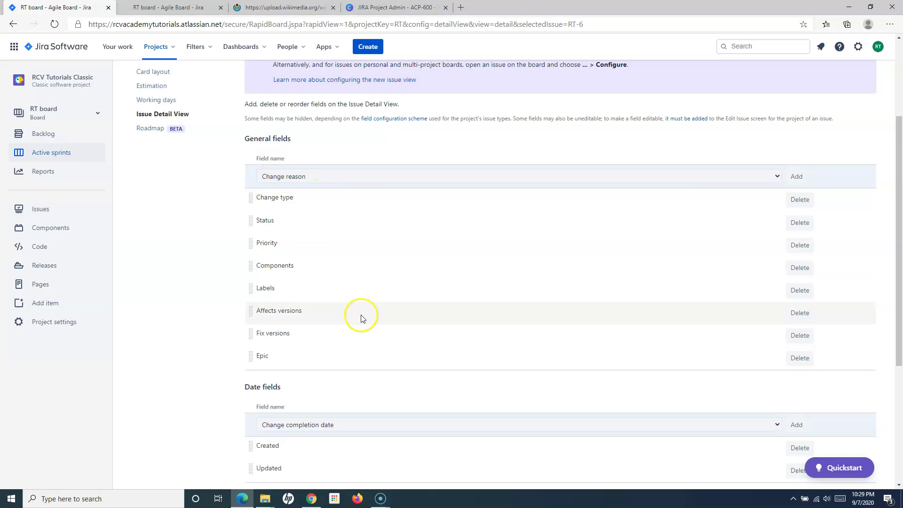
- Add Change start date and Start date to the Date fields of the Issue Detail View
scroll(356, 313, "down", 3)
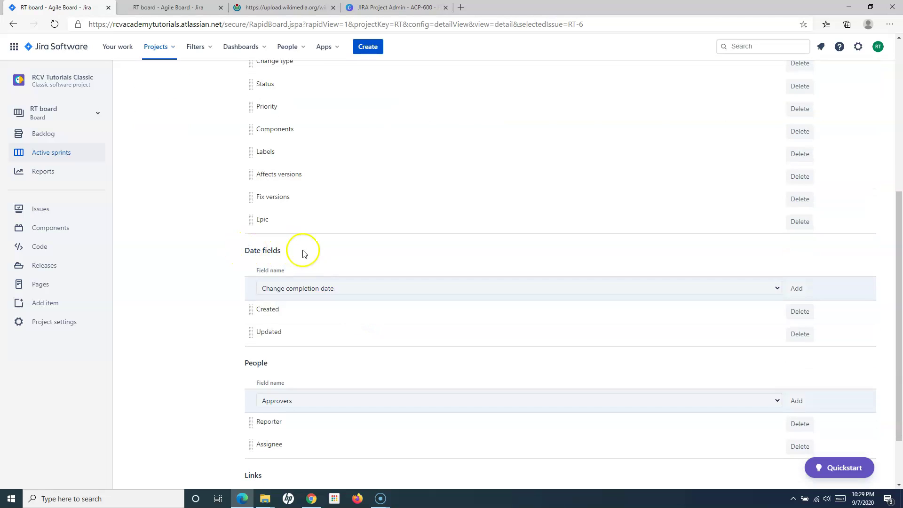
left_click(326, 289)
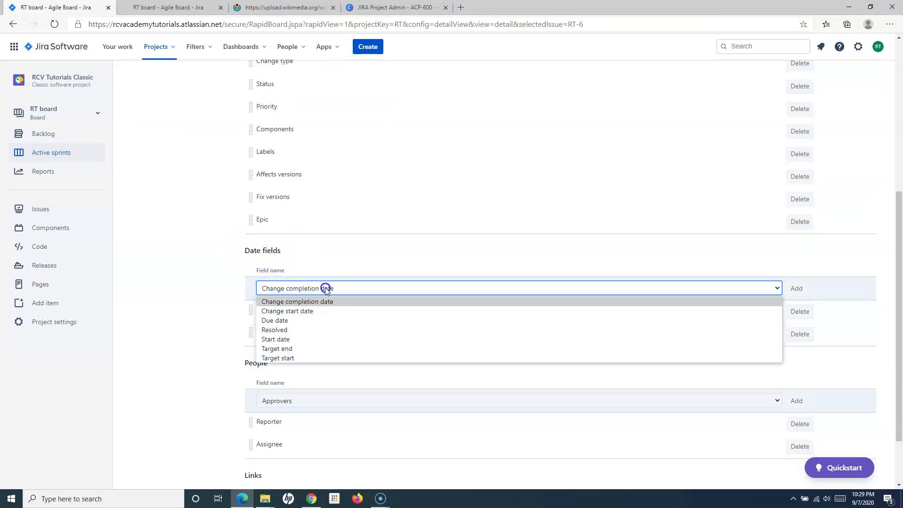
left_click(289, 311)
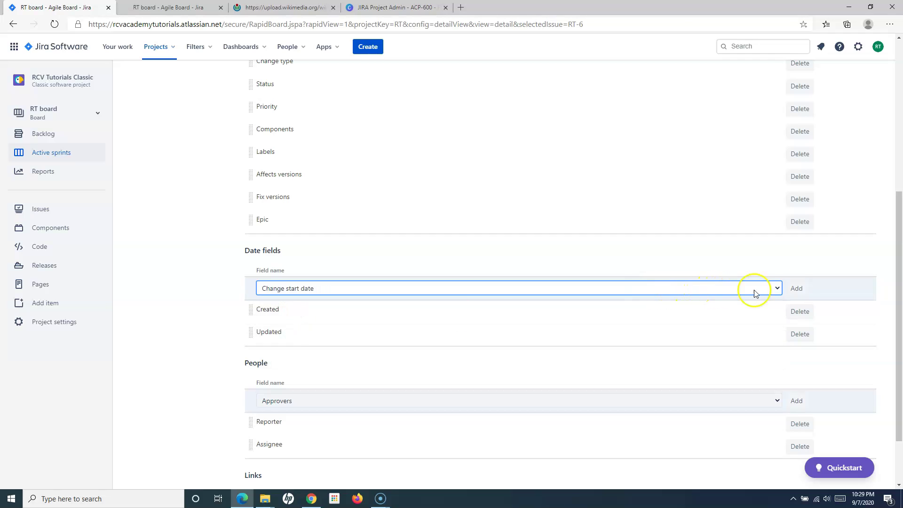
left_click(797, 288)
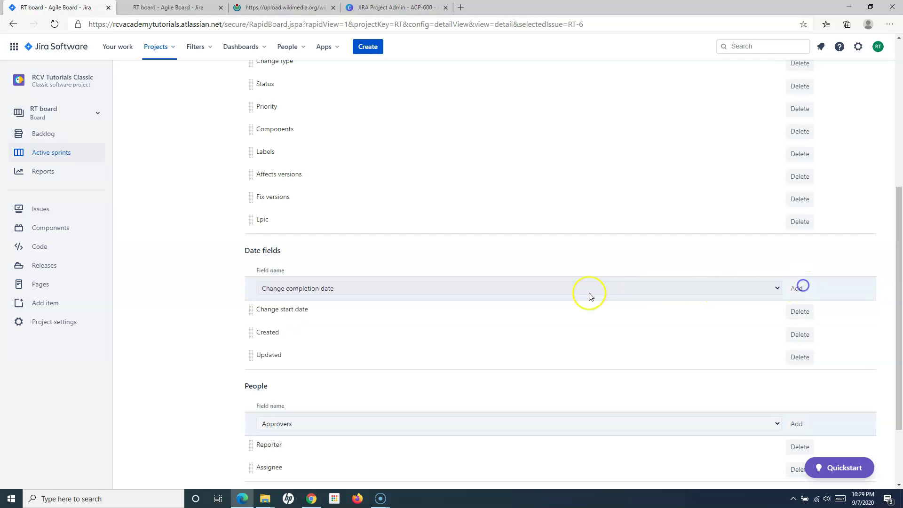
left_click(709, 291)
left_click(343, 334)
left_click(796, 288)
- Add Approvers to the People fields of the Issue Detail View and review the configured field lists
scroll(373, 400, "down", 2)
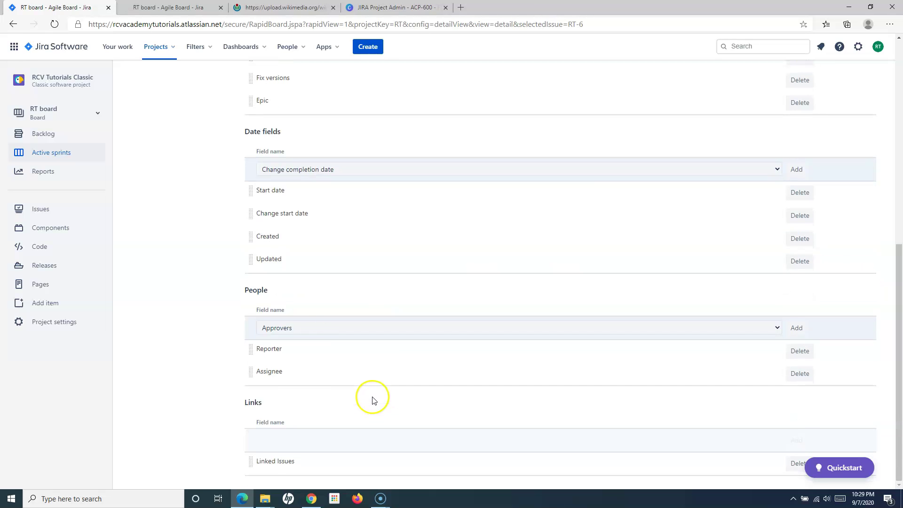
left_click(796, 329)
scroll(373, 372, "up", 3)
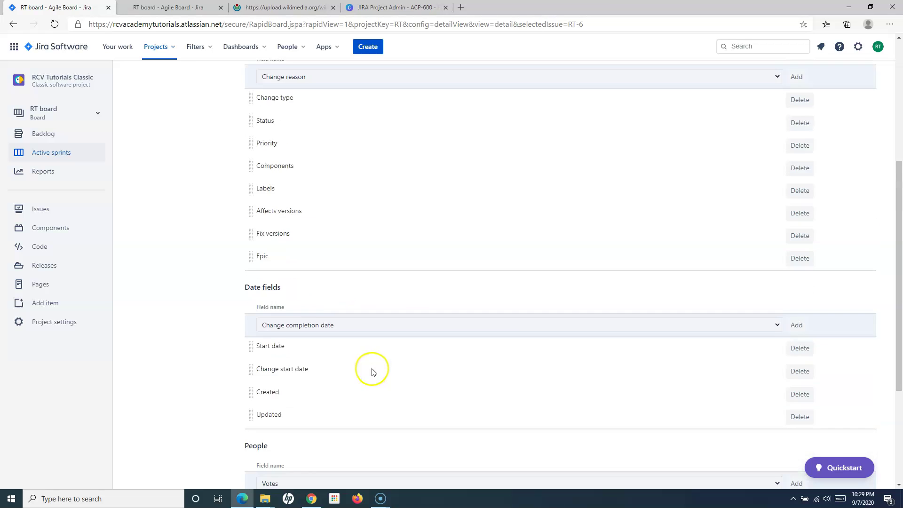
scroll(373, 372, "down", 3)
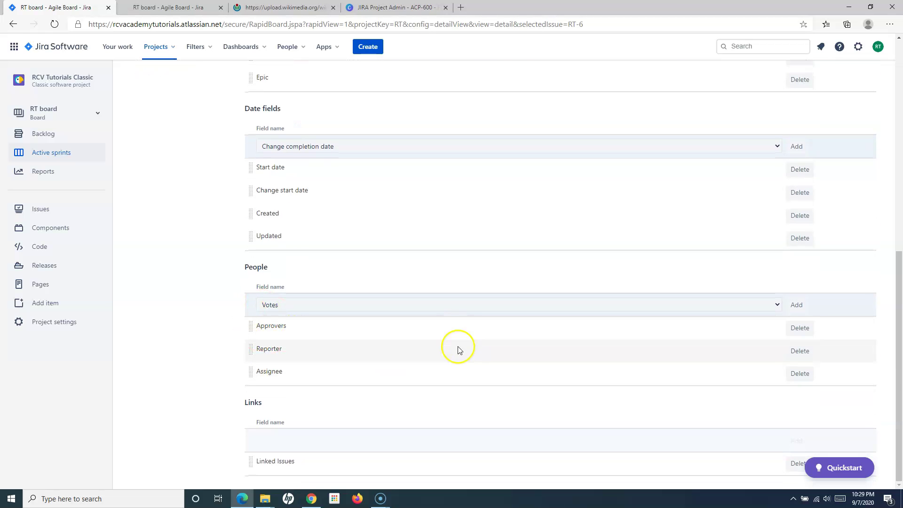
scroll(458, 349, "up", 10)
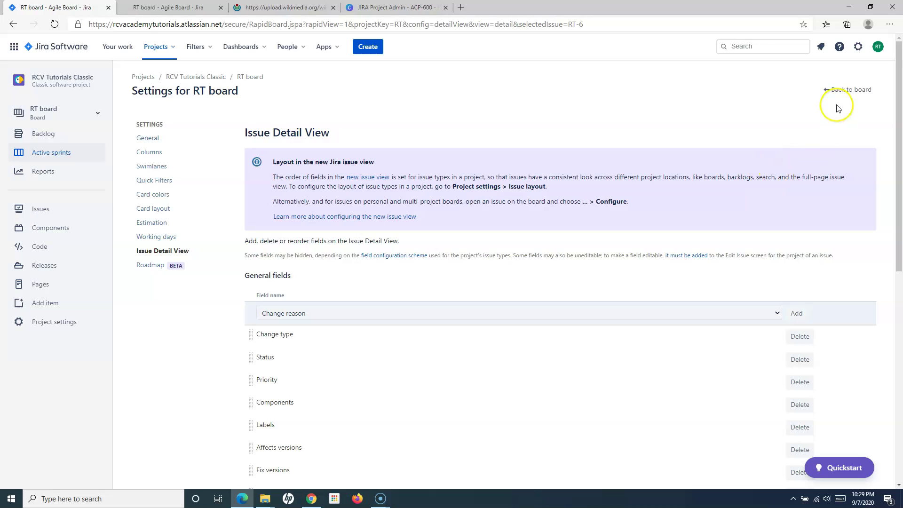
- Return to the sprint board and examine Task 1's detail fields, including the additional hidden ones
left_click(837, 89)
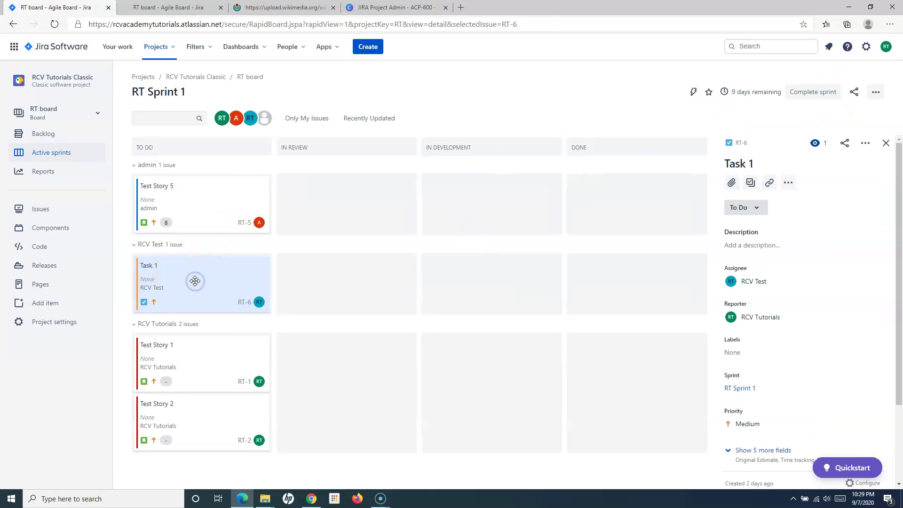
scroll(807, 320, "down", 2)
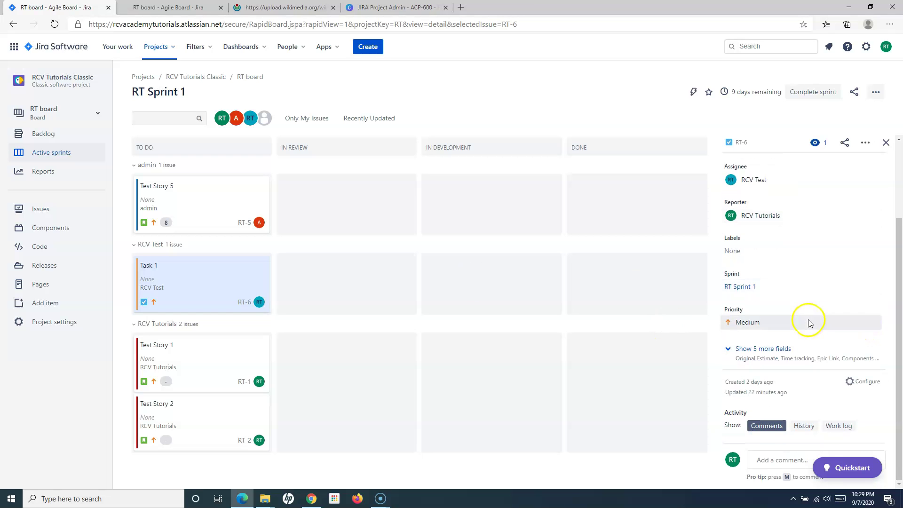
left_click(731, 354)
scroll(796, 317, "down", 3)
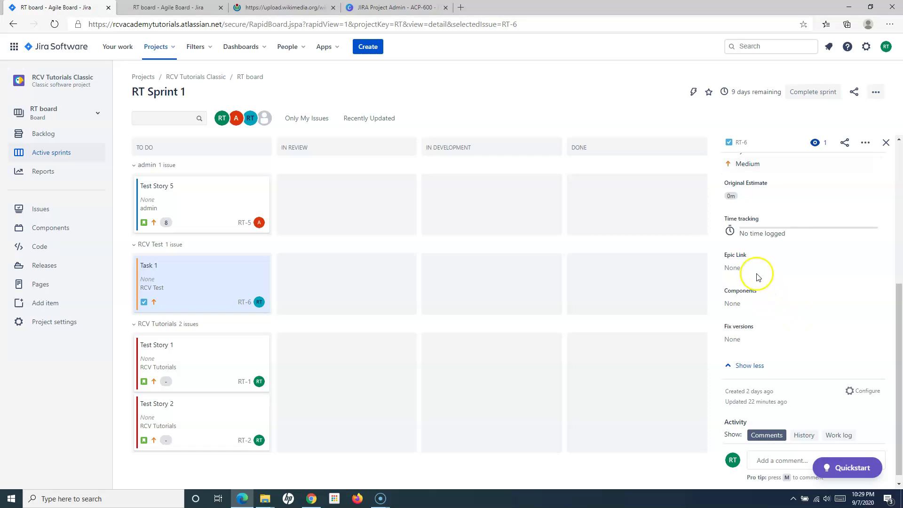
scroll(785, 338, "up", 2)
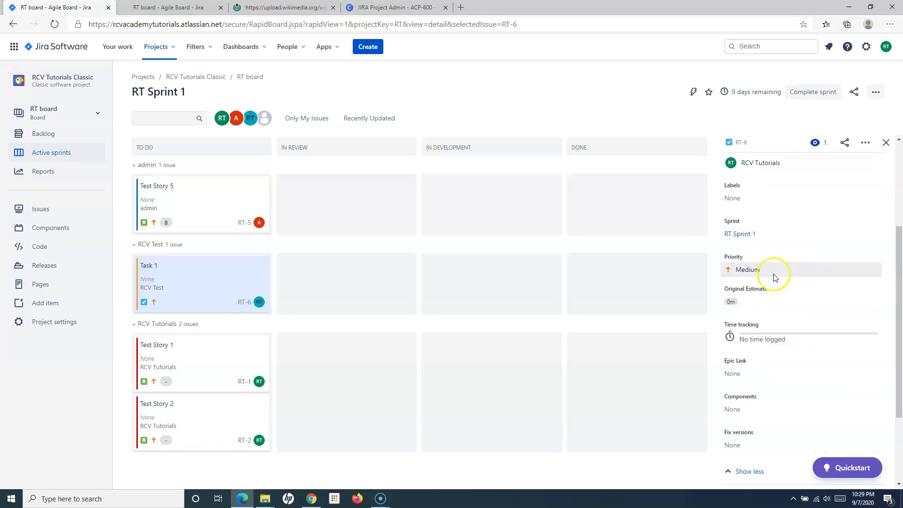
- Reopen the board settings and show the Roadmap page
left_click(875, 92)
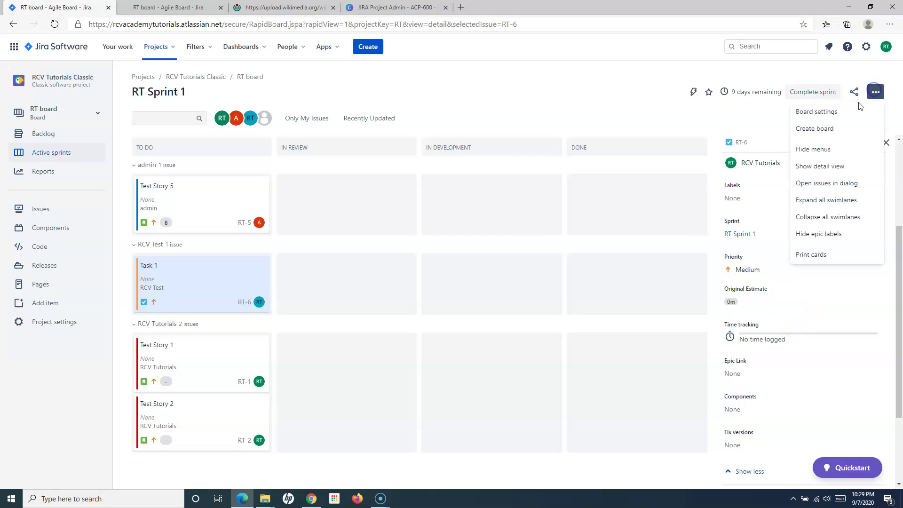
left_click(858, 111)
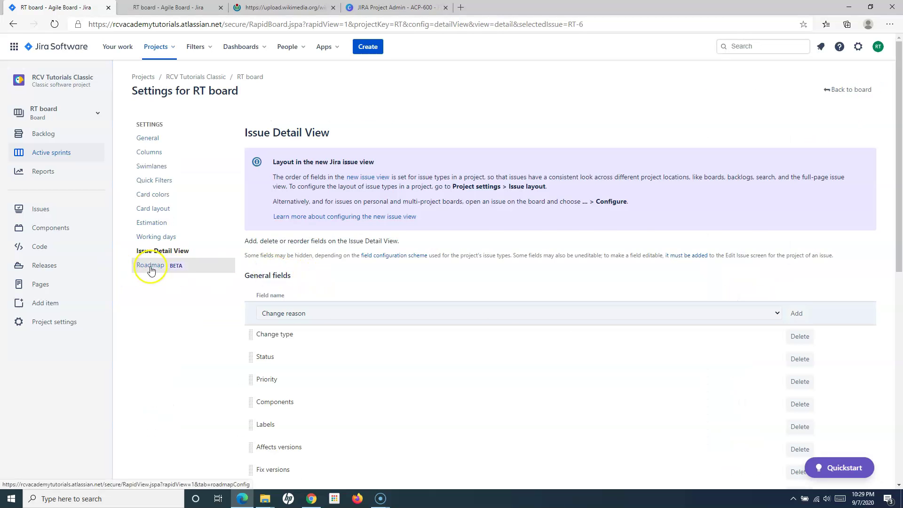
left_click(151, 266)
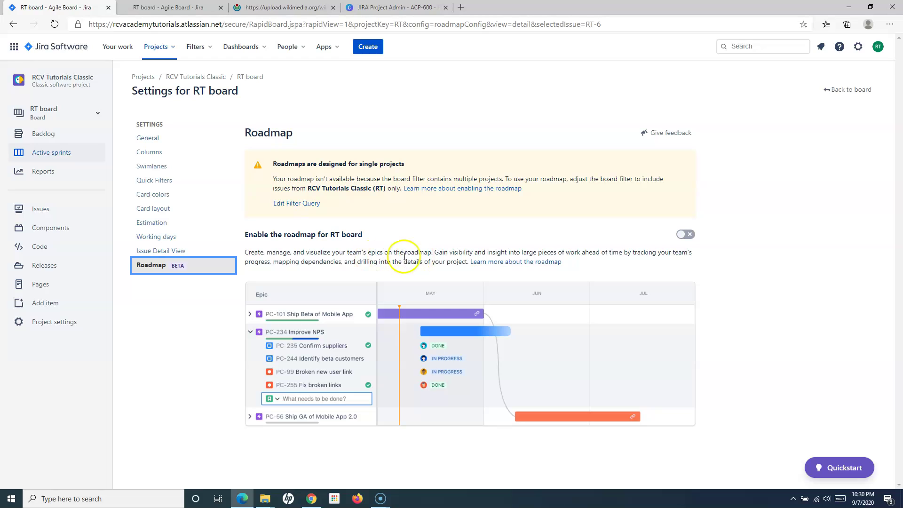
- Open the RT board's saved filter query for editing from the board settings
left_click(287, 204)
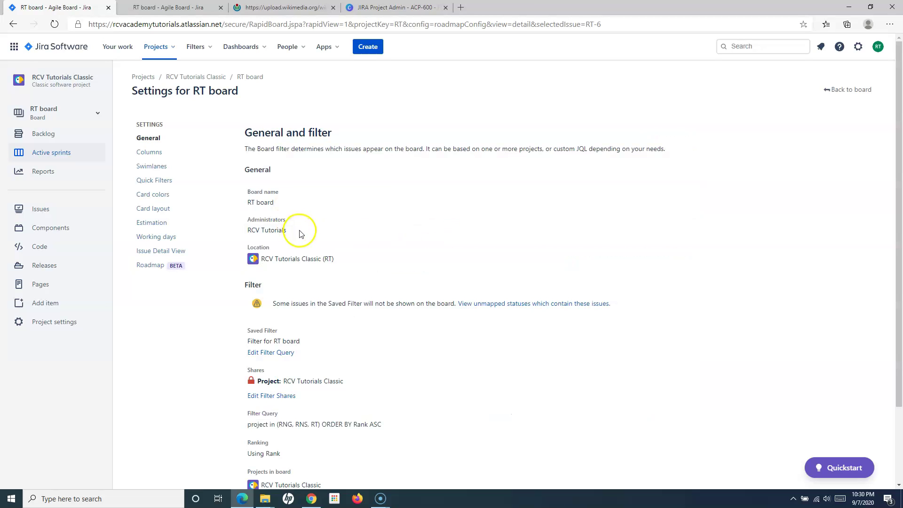
scroll(329, 240, "down", 2)
left_click(278, 287)
left_click(182, 160)
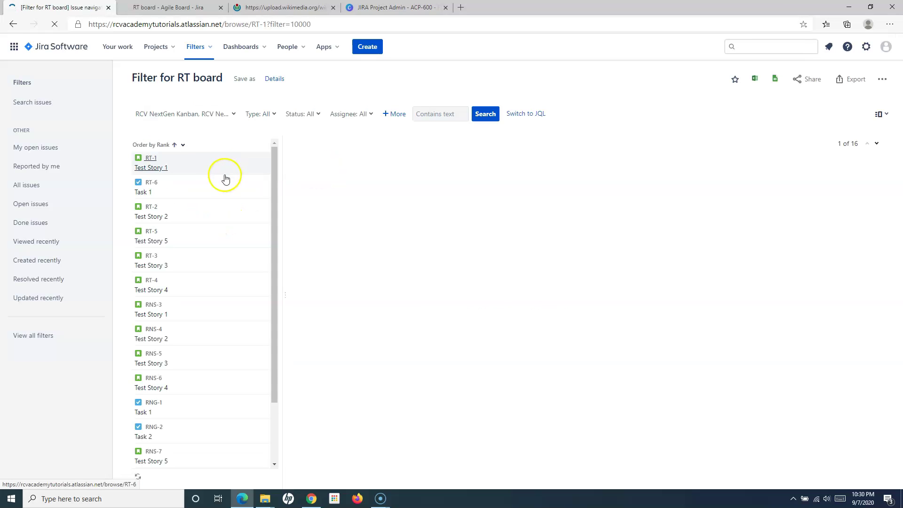
- Remove RCV NextGen Scrum and RCV NextGen Kanban from the filter's projects, keeping only RCV Tutorials Classic, and save the filter
left_click(232, 114)
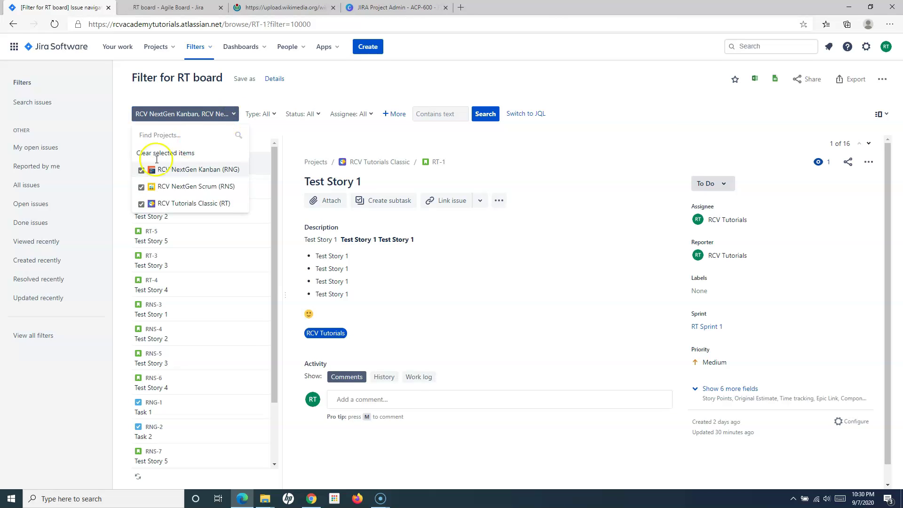
left_click(141, 188)
left_click(141, 170)
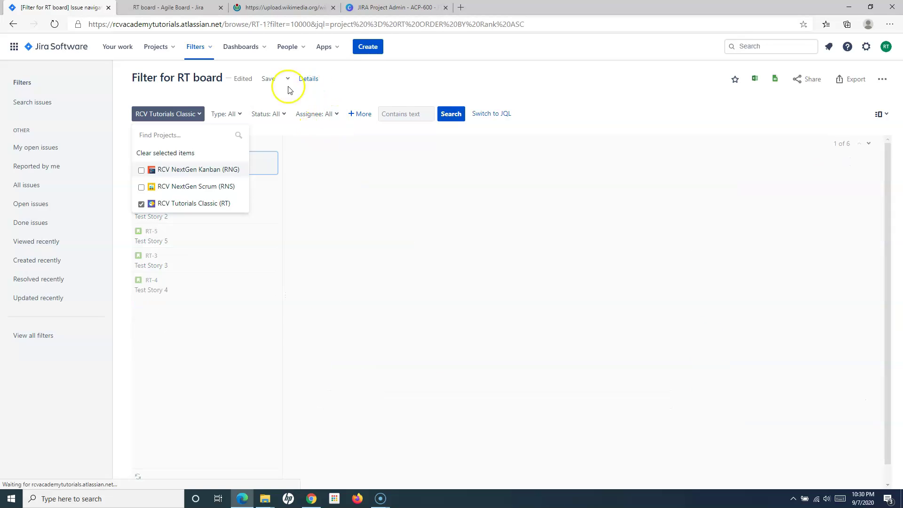
left_click(268, 79)
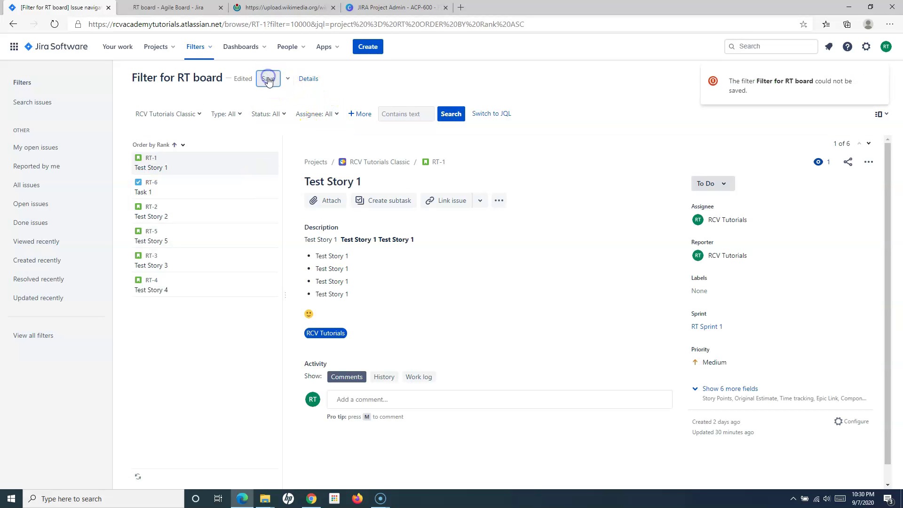
- Return to the Roadmap settings of the RCV Tutorials Classic project's RT board and enable the roadmap
left_click(156, 46)
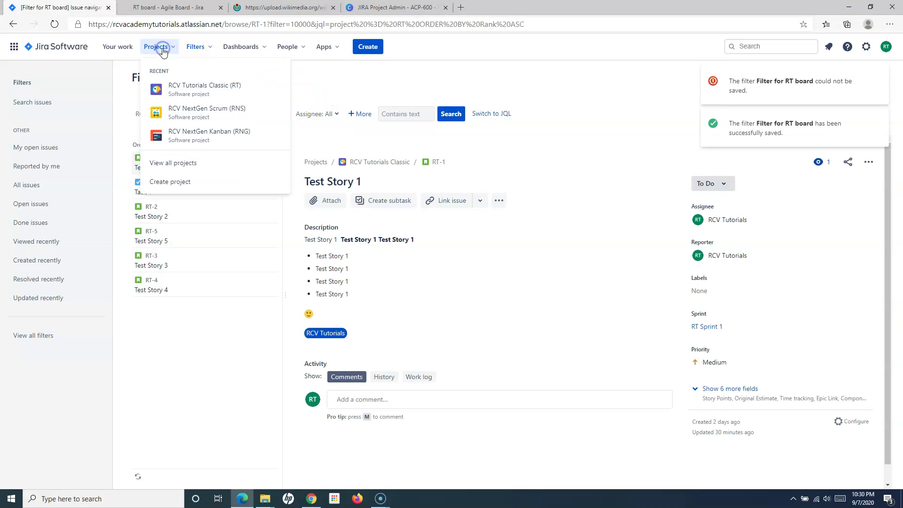
left_click(179, 92)
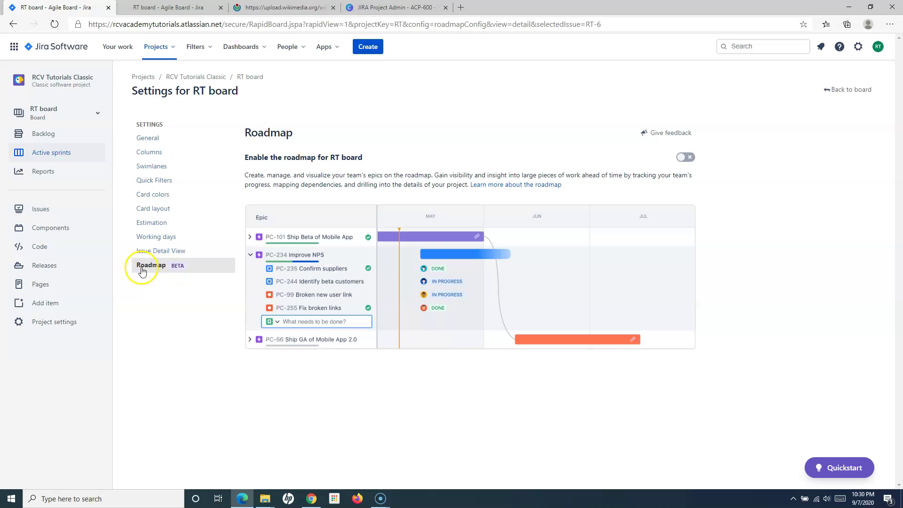
left_click_drag(255, 176, 414, 185)
left_click(332, 175)
left_click(349, 176)
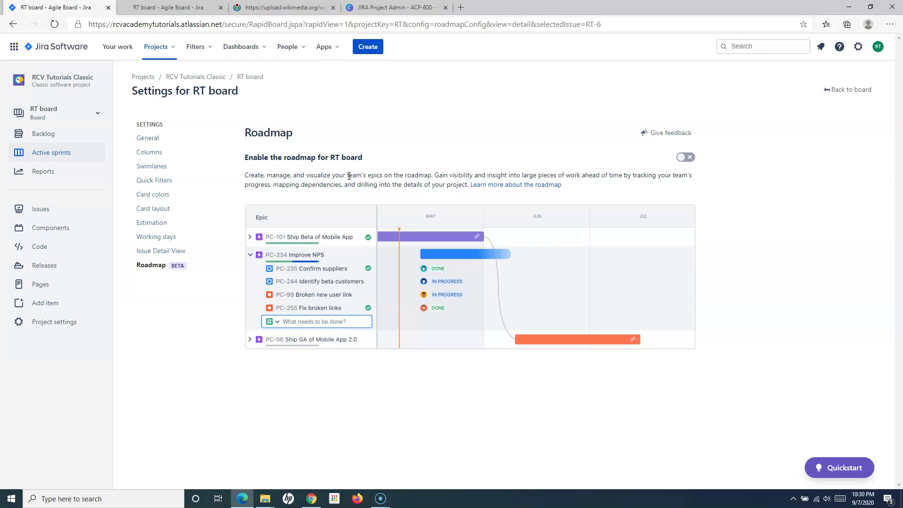
left_click(687, 159)
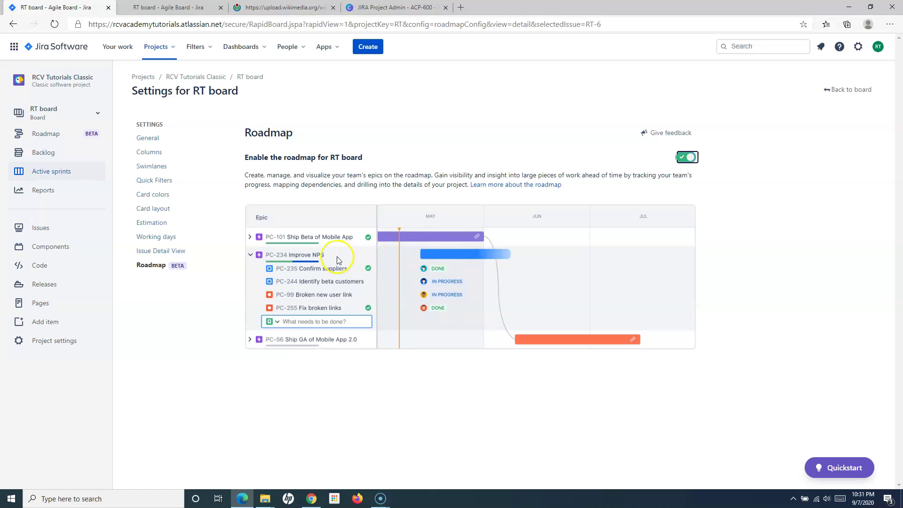
- Read the roadmap description about epics, tracking progress and mapping dependencies, and return to the sprint board
left_click_drag(274, 184, 421, 186)
left_click(420, 187)
left_click(427, 202)
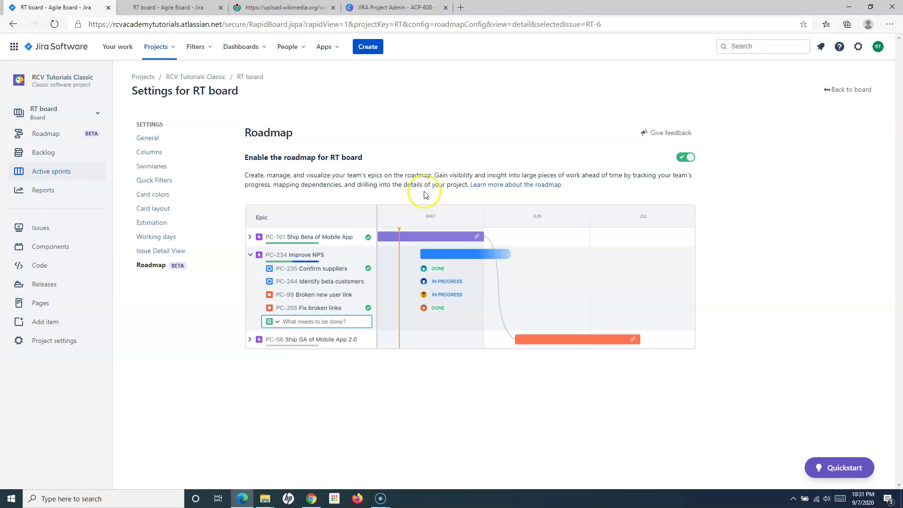
left_click_drag(429, 176, 562, 188)
left_click(425, 175)
left_click_drag(425, 175, 431, 188)
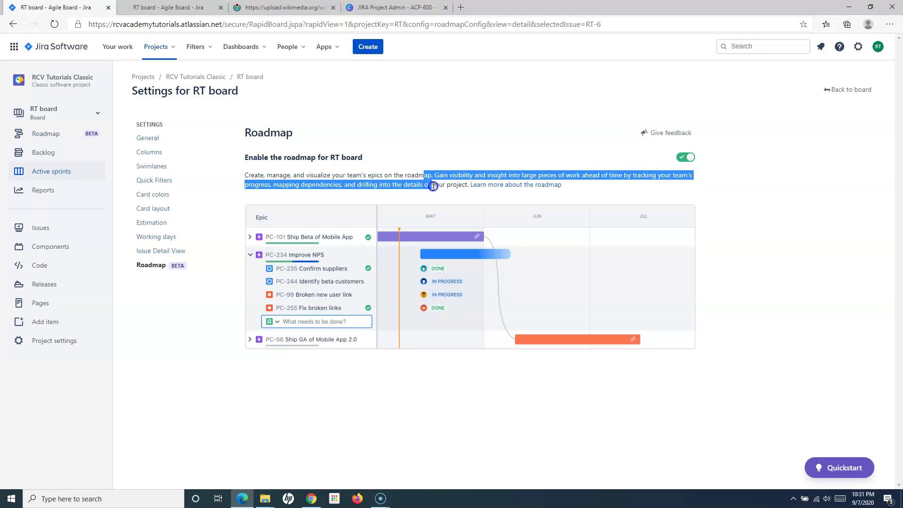
left_click(431, 187)
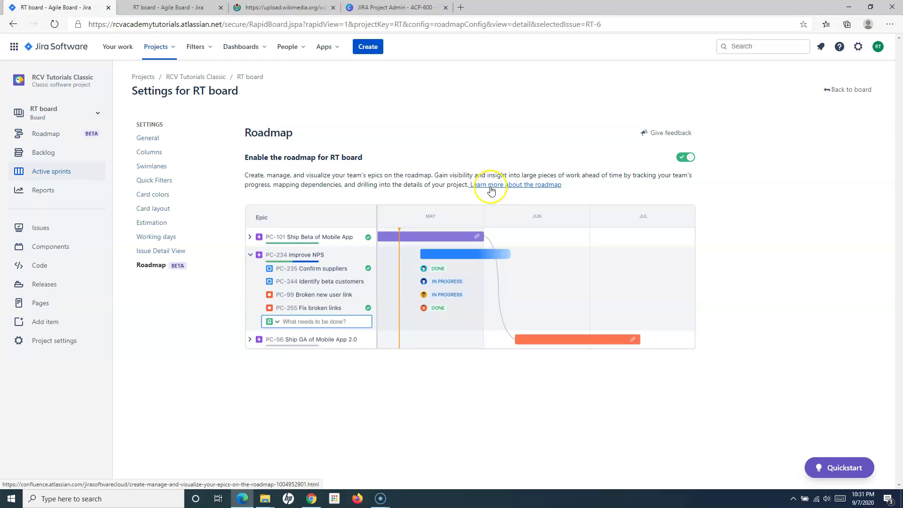
left_click(540, 190)
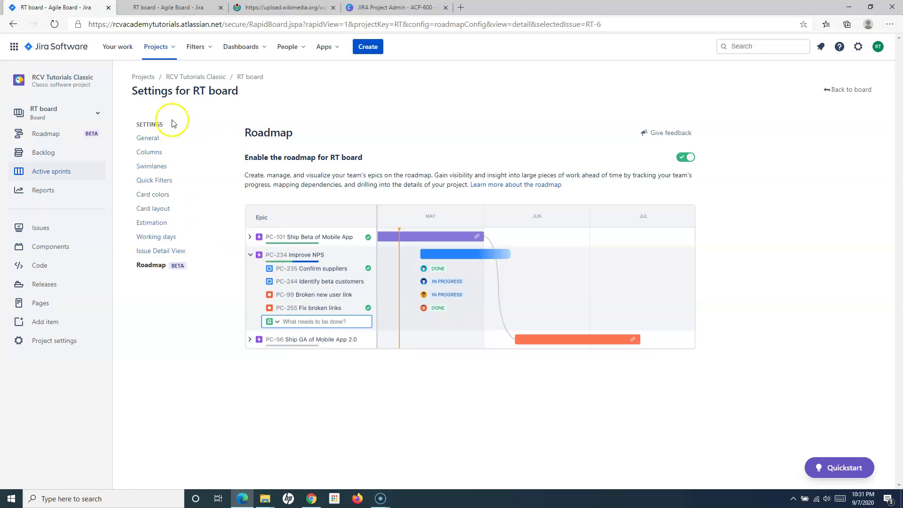
left_click(836, 91)
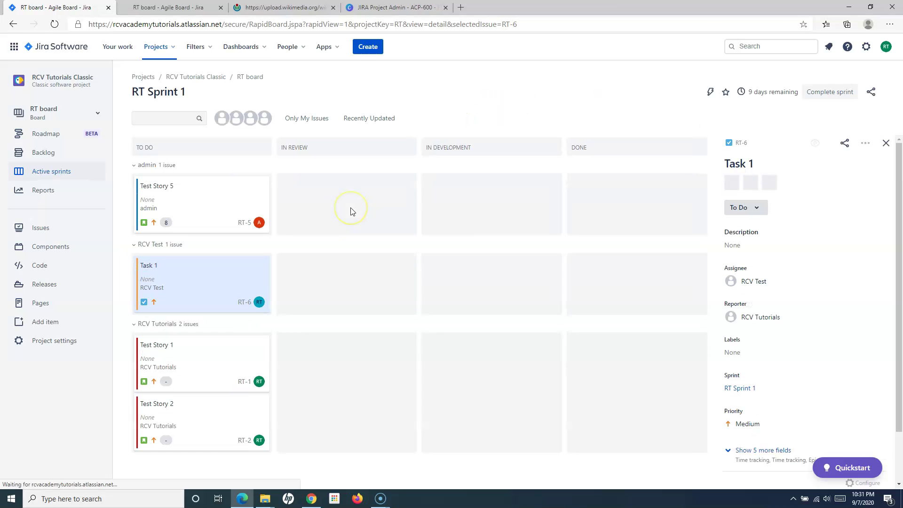